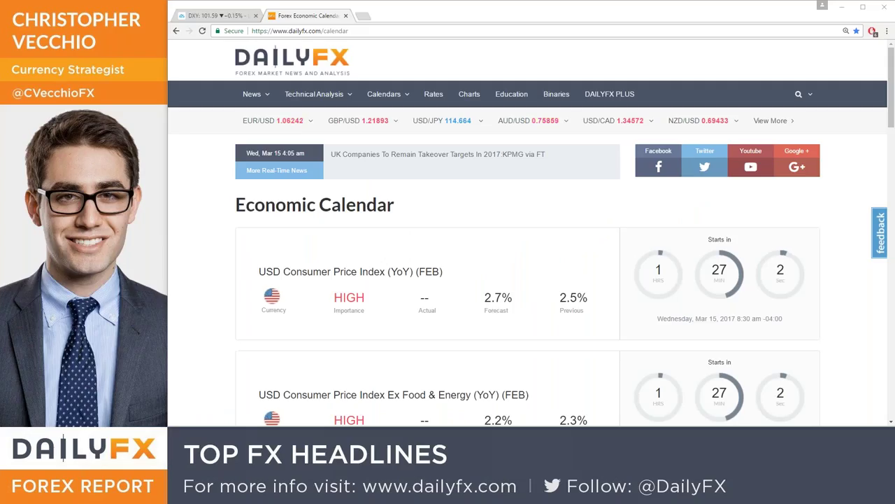
Switch to the TradingView tab showing the 4-hour DXY chart.
key(ctrl+shift+Tab)
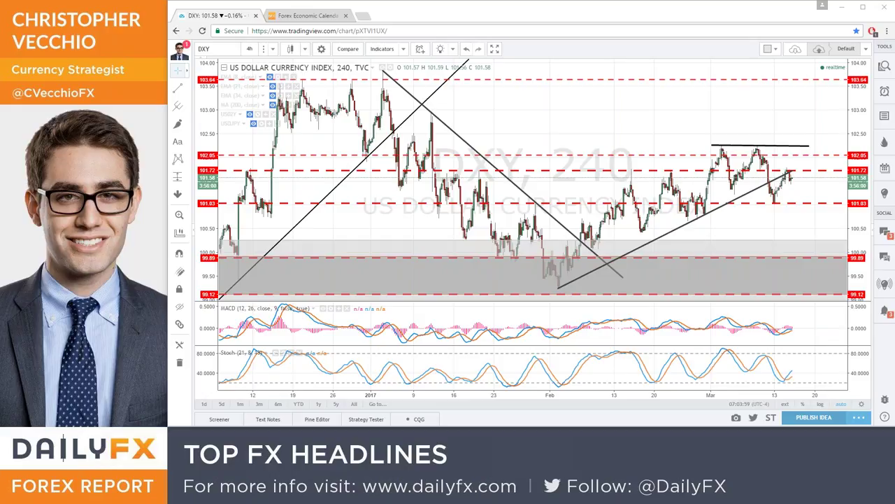
Return to the Forex Economic Calendar tab showing the USD CPI release.
click(305, 15)
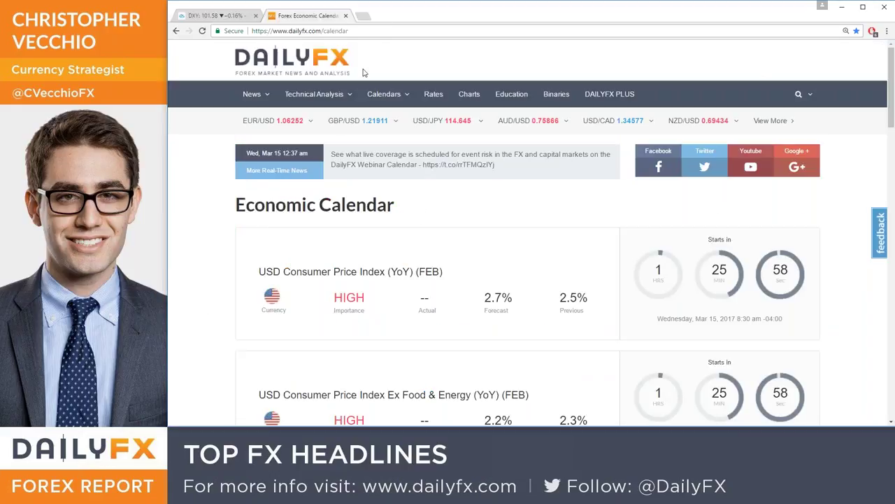
Scroll the calendar past the CPI and retail sales rows down to the FOMC rate decisions.
scroll(423, 221, down, 3)
scroll(423, 221, down, 4)
scroll(423, 221, down, 3)
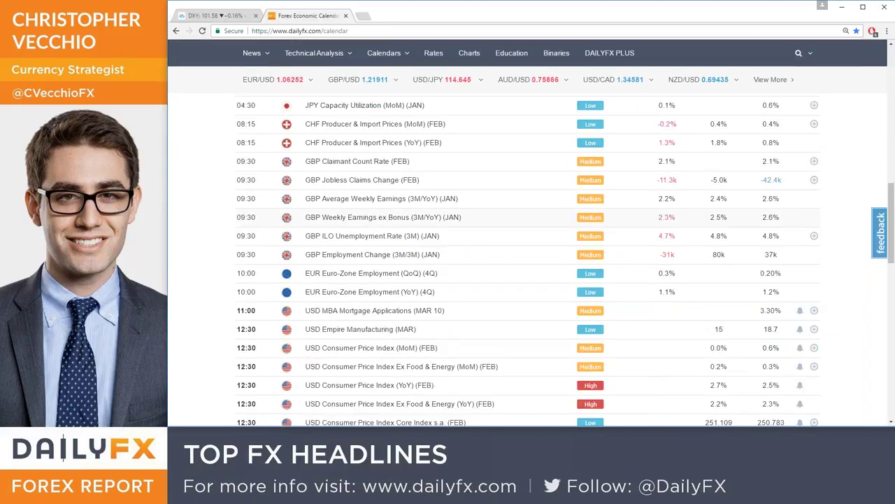
scroll(397, 200, down, 1)
scroll(396, 201, down, 2)
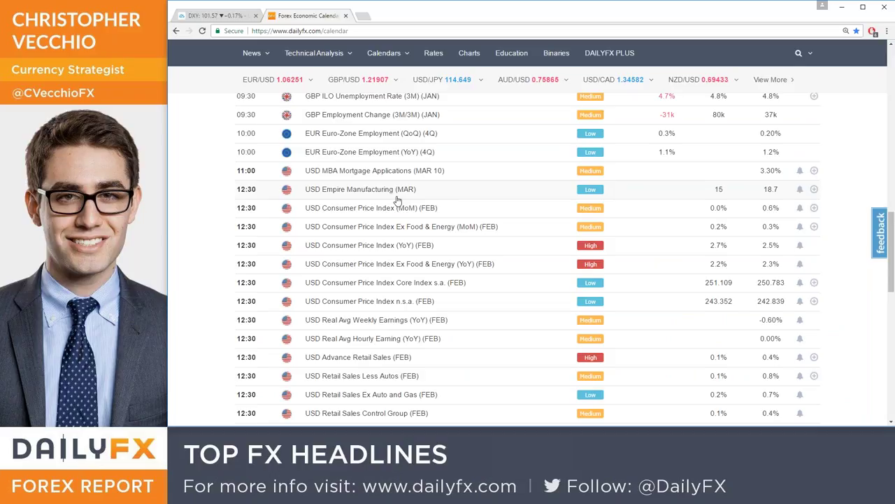
scroll(397, 201, down, 1)
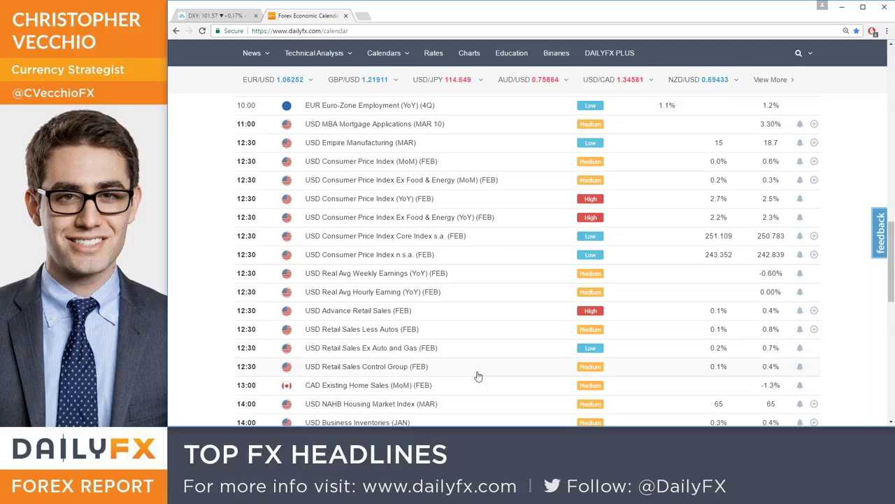
scroll(464, 364, down, 5)
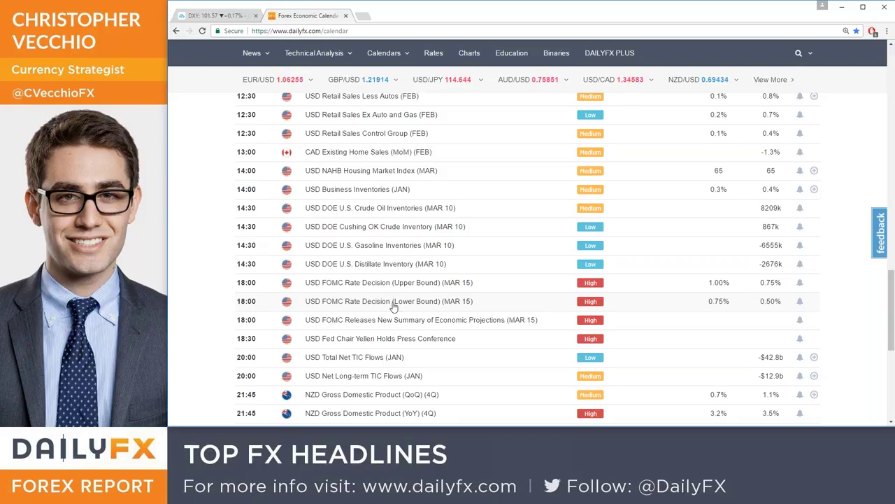
Scroll back up to the CPI rows, then return to the DXY chart tab.
scroll(378, 295, up, 2)
scroll(376, 294, up, 1)
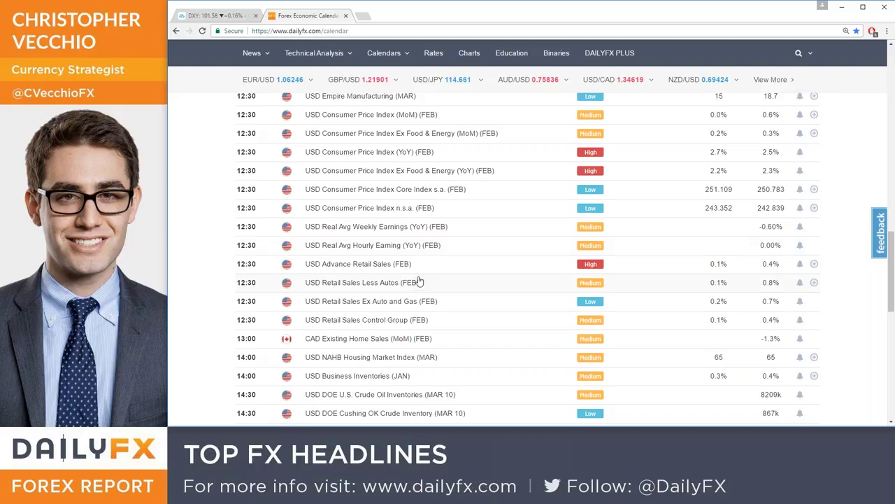
click(204, 17)
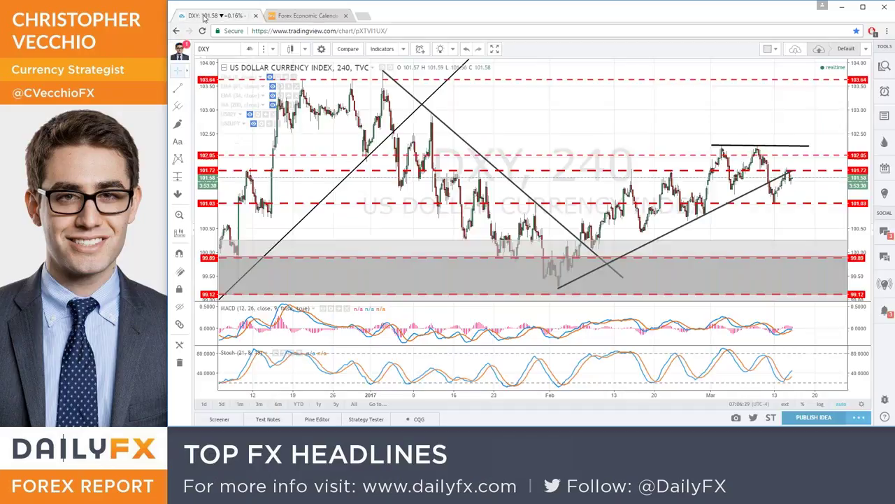
Zoom the 4-hour DXY chart's time axis in on price action since early January.
scroll(761, 214, up, 2)
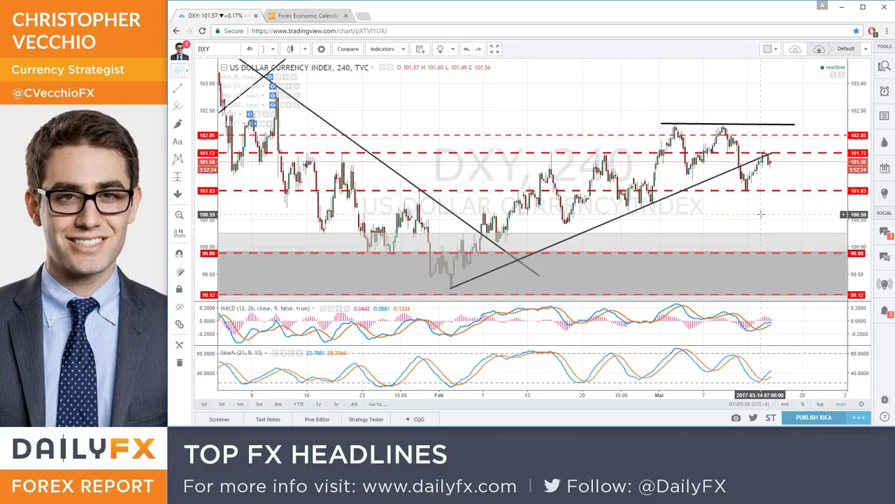
scroll(741, 218, up, 2)
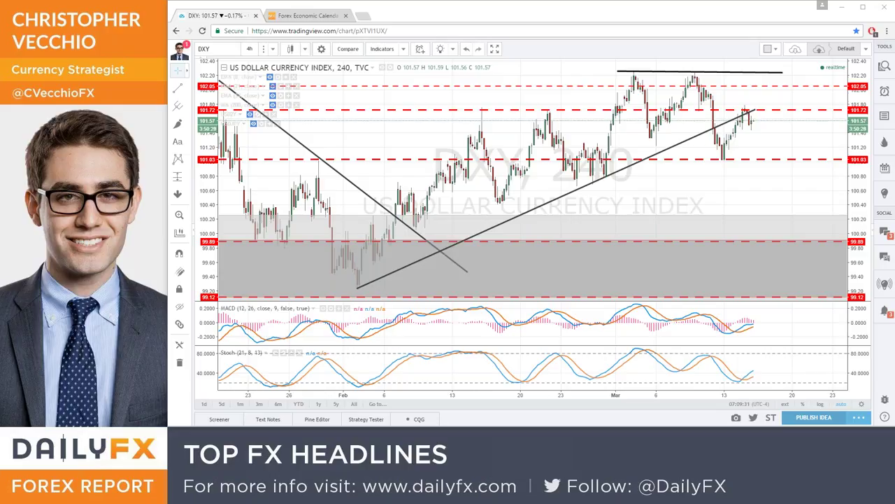
Zoom the economic calendar page to 150% at the GBP/EUR rows, then return to DXY.
click(311, 15)
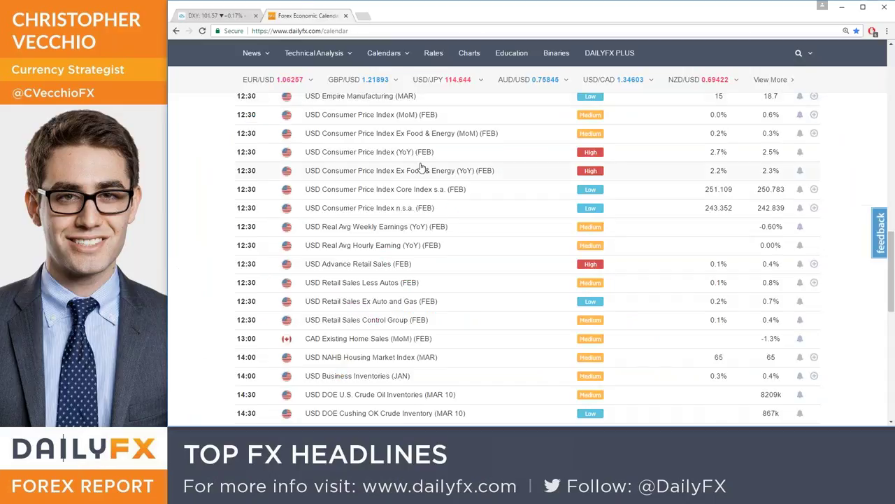
scroll(422, 170, up, 2)
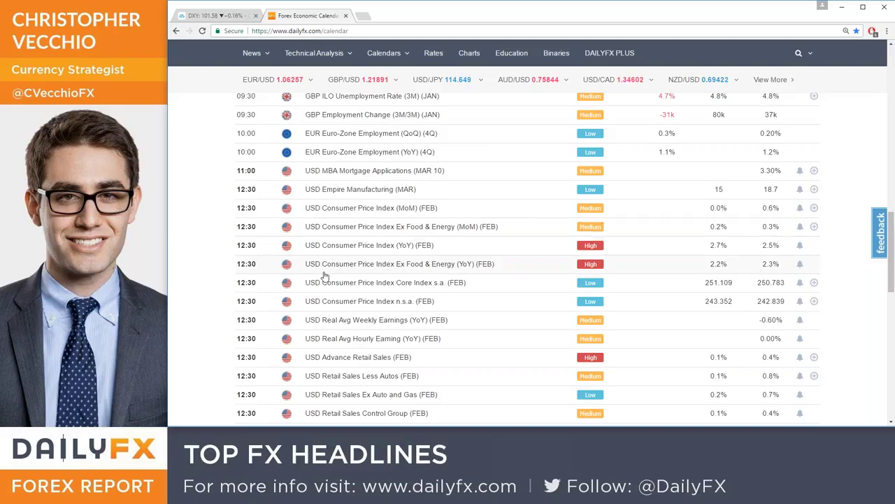
key(ctrl+plus)
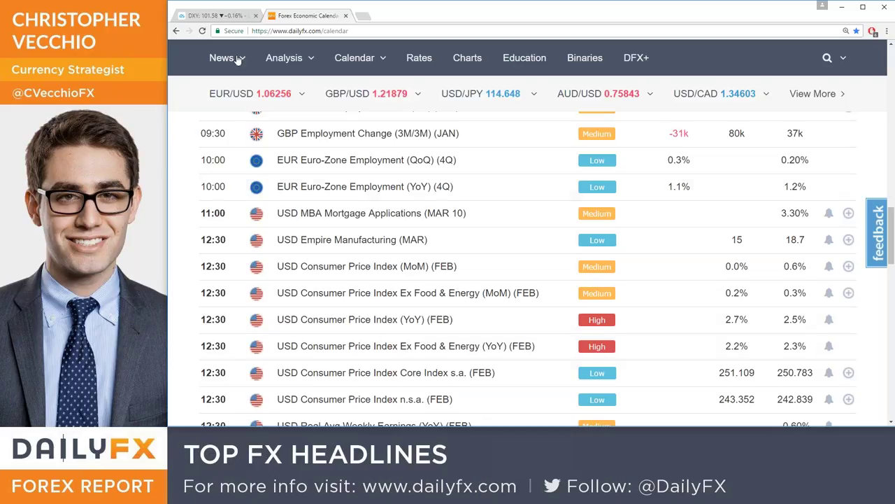
click(216, 17)
Load USOIL on 1-day candles zoomed out to about a year, then return to the calendar.
text(USOIL)
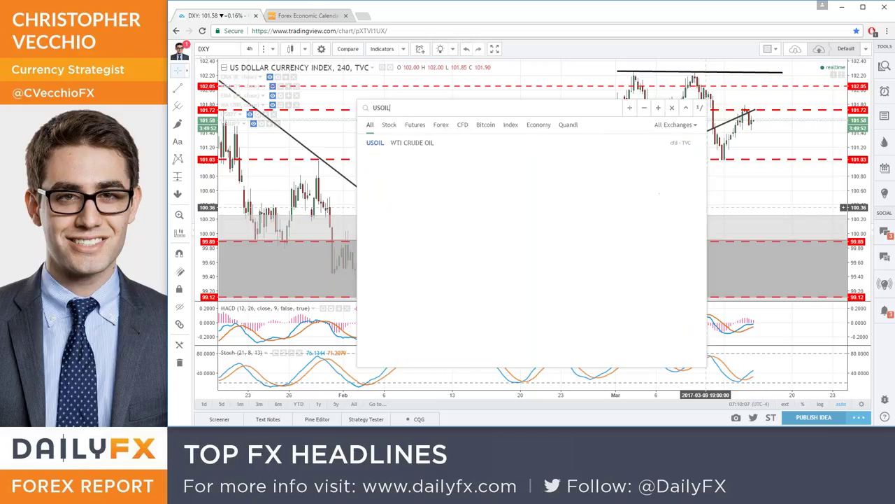
key(Return)
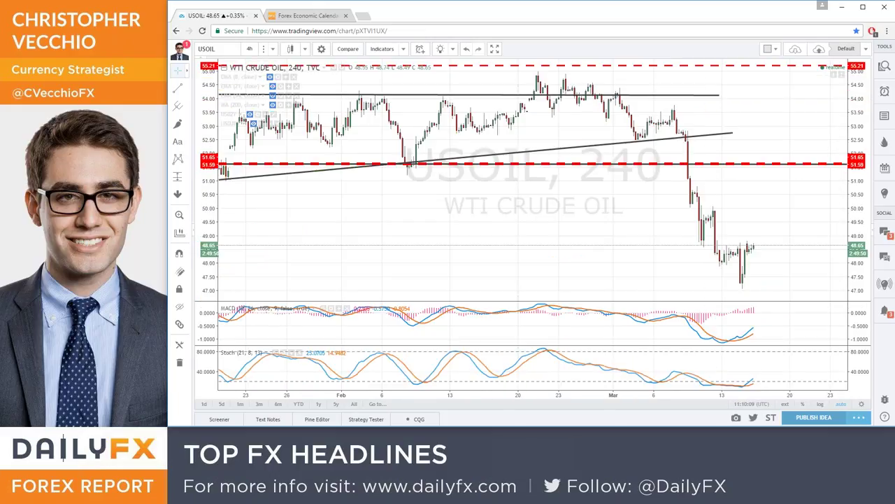
click(250, 49)
click(266, 233)
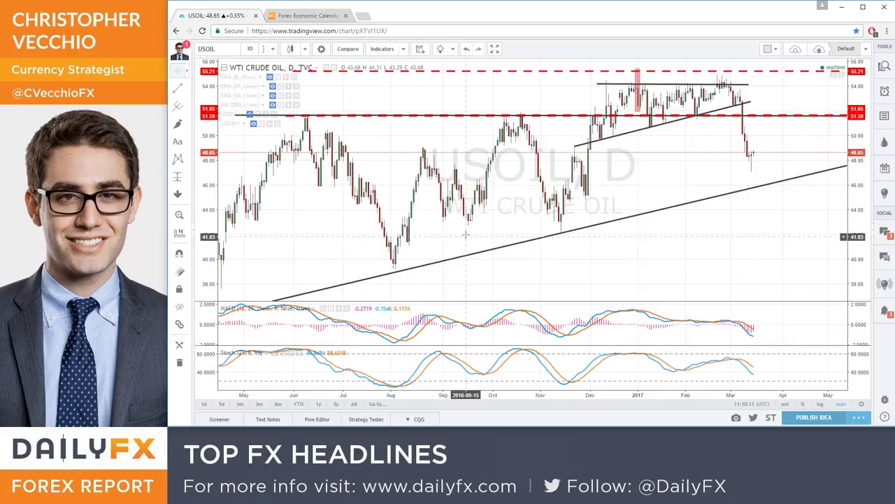
scroll(463, 233, down, 2)
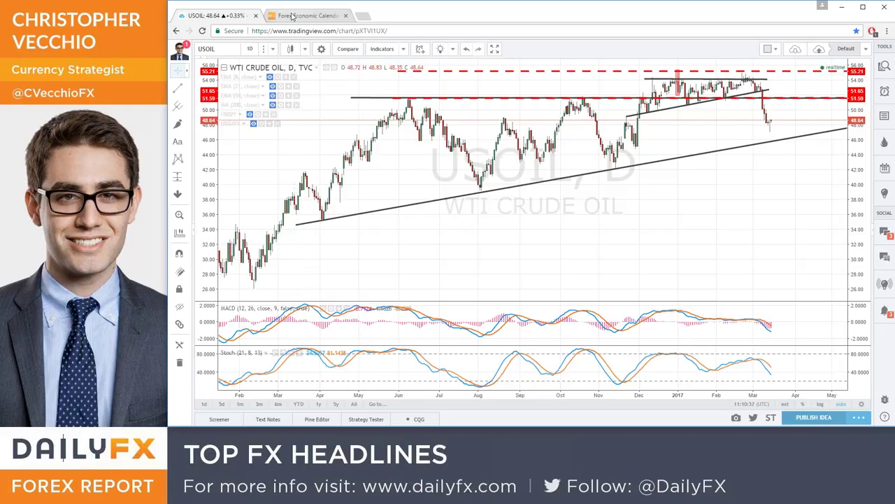
click(292, 16)
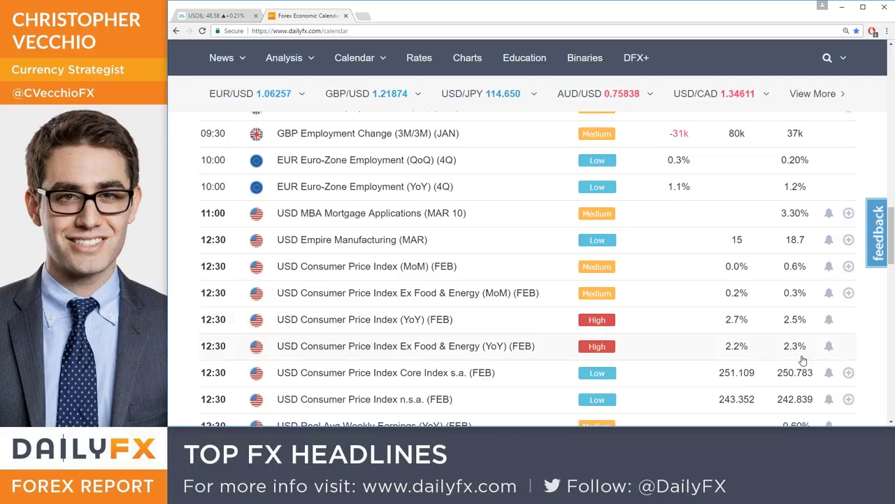
Scroll to the Retail Sales, NAHB Housing and DOE crude inventory rows, then revisit the crude chart.
scroll(647, 330, down, 1)
scroll(648, 330, down, 3)
scroll(648, 327, down, 1)
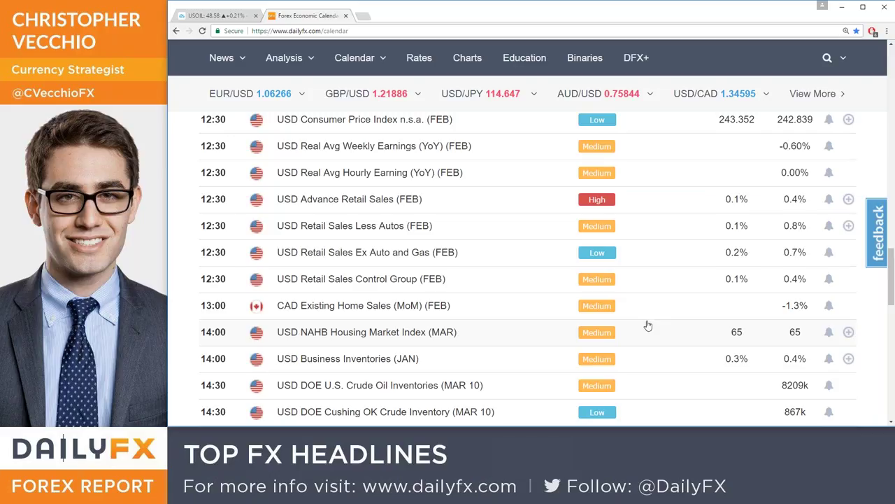
click(223, 15)
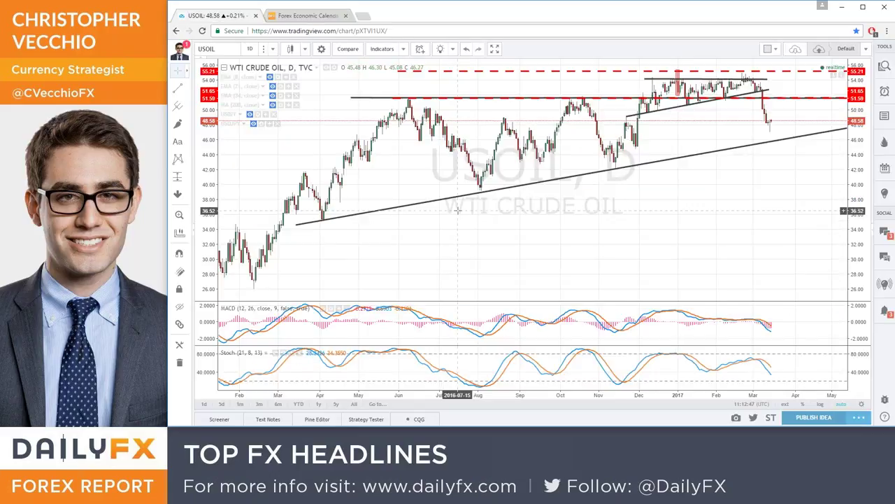
Enter XAUUSD in symbol search, zoom the chart in, and deselect the red horizontal band.
text(XAUUSD)
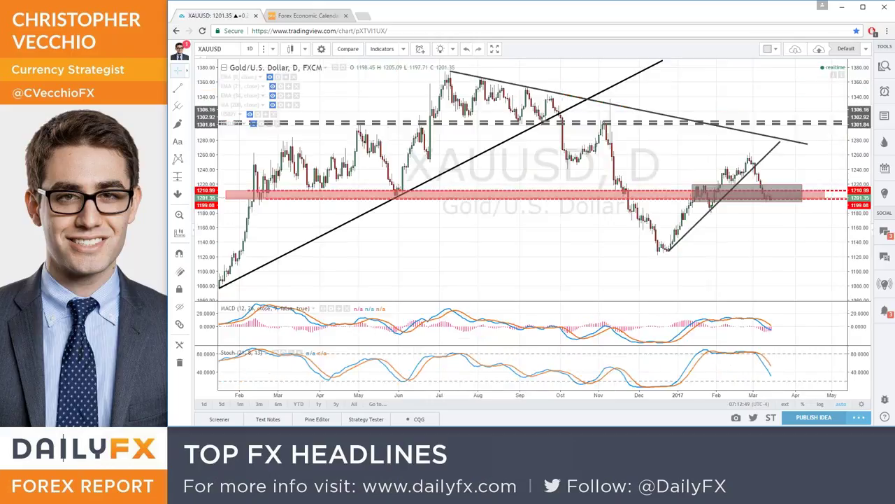
scroll(467, 266, up, 3)
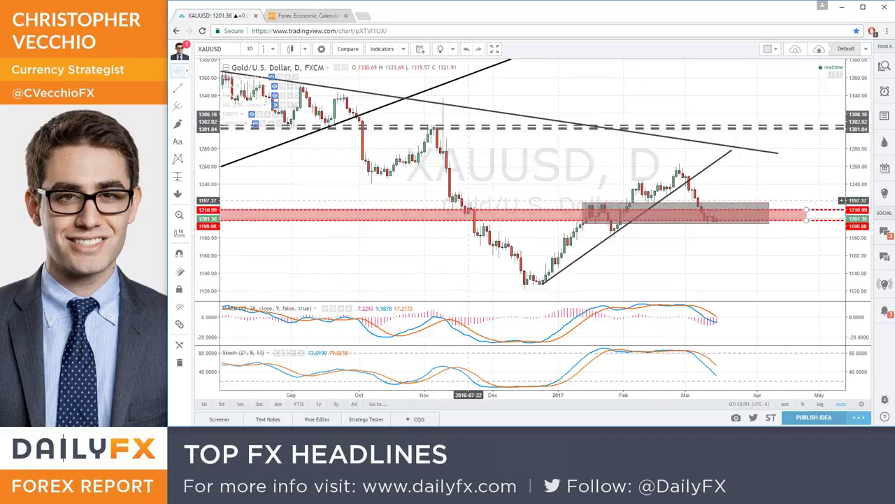
click(486, 253)
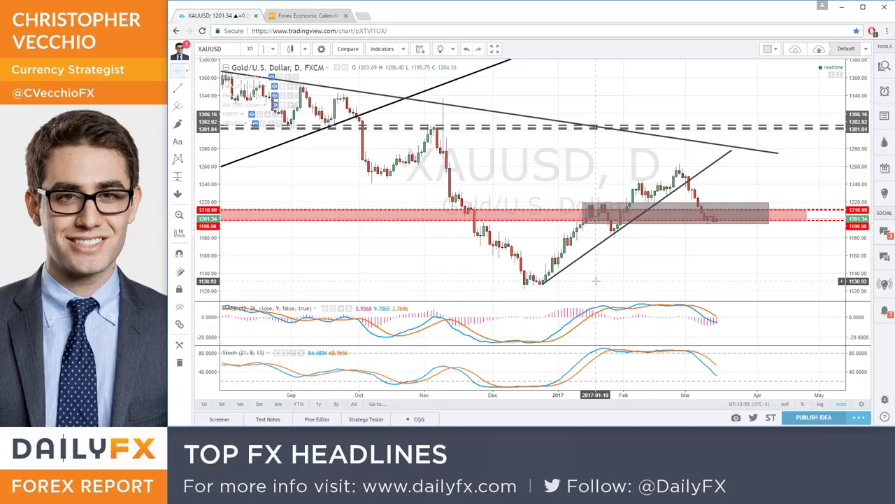
Load the daily DXY chart at 101.57 via the DXY symbol search.
text(DXY)
key(Return)
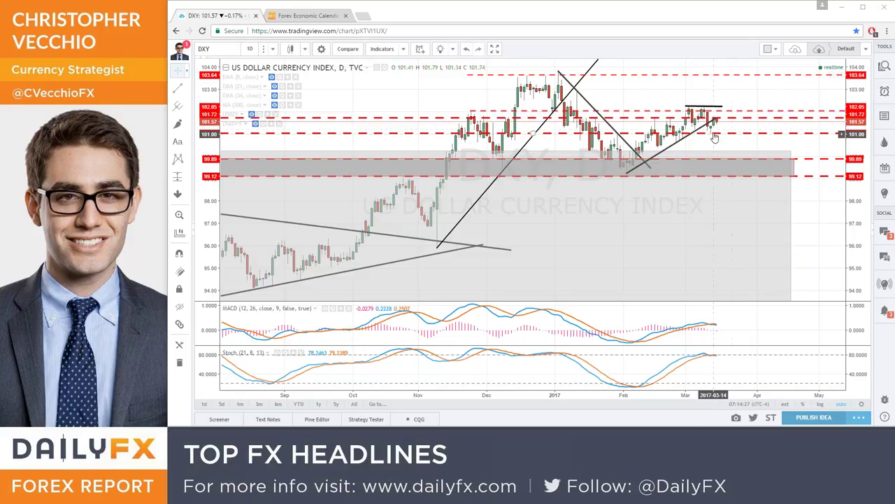
Change the chart interval from 1D to 4-hour candles.
click(272, 49)
click(295, 203)
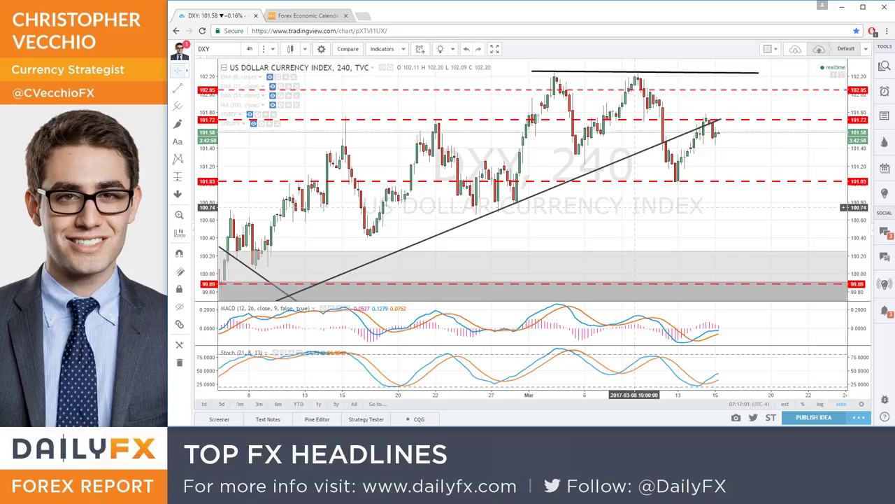
Load EURUSD and zoom out until early February shows alongside the blue range box.
text(EURUSD)
key(Return)
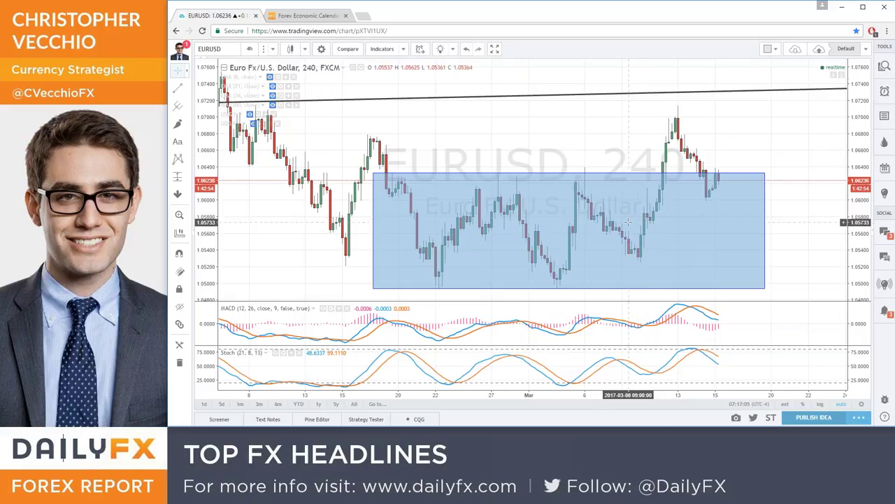
scroll(660, 218, down, 2)
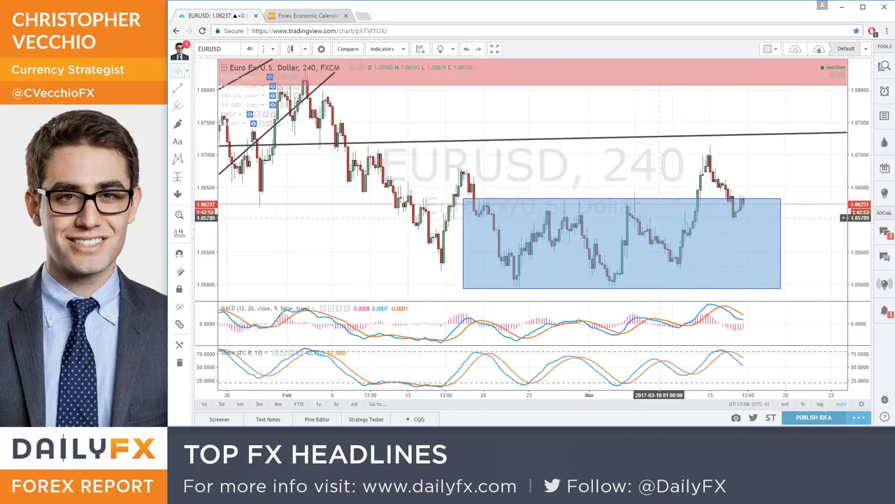
scroll(660, 217, down, 1)
scroll(659, 217, up, 2)
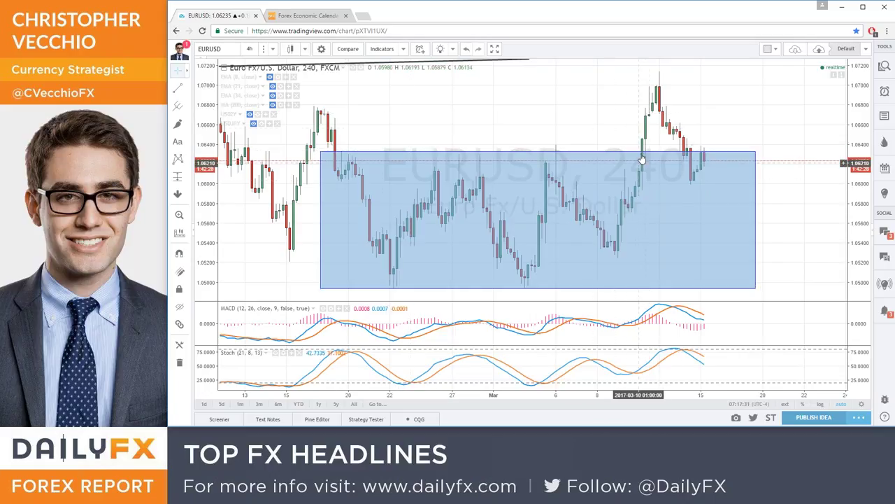
scroll(650, 126, down, 2)
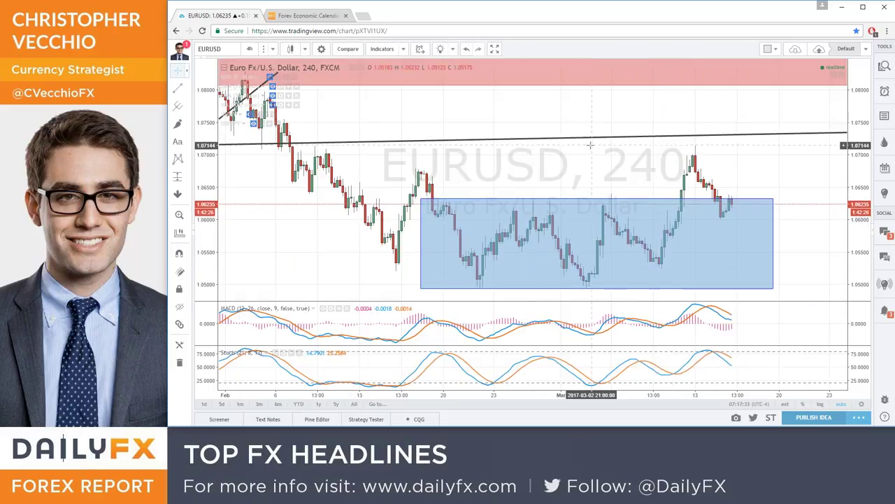
Return to the Forex Economic Calendar page and open the DailyFX forecasts page.
click(308, 16)
mouse_move(221, 59)
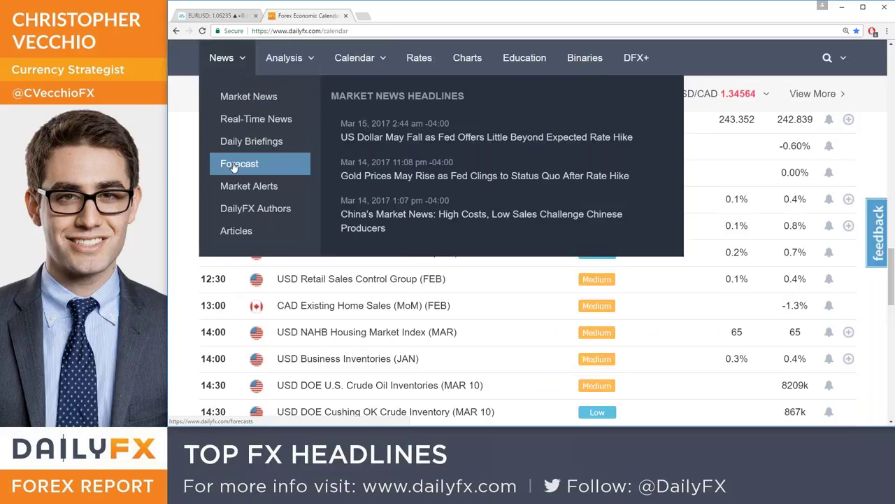
click(234, 163)
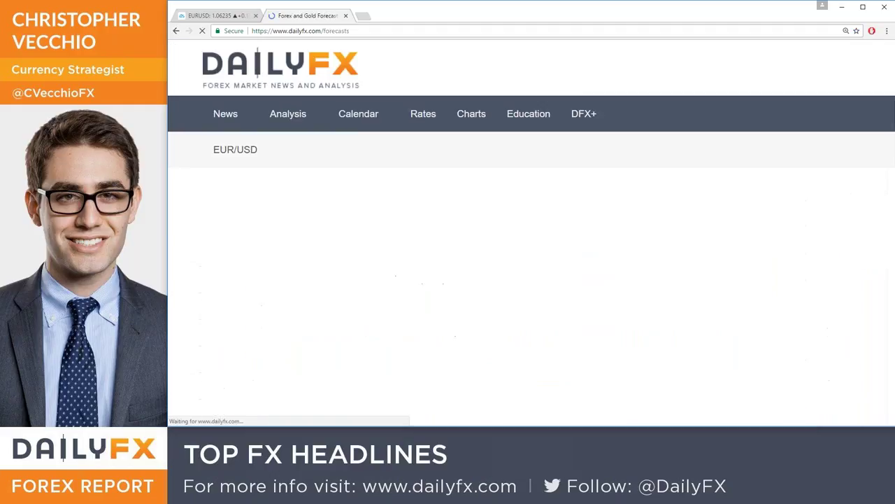
Scroll down to the French Election Implied Probabilities chart, then return to the EUR/USD chart.
scroll(308, 301, down, 5)
scroll(309, 300, down, 5)
scroll(309, 300, down, 5)
scroll(309, 300, down, 5)
scroll(308, 300, down, 2)
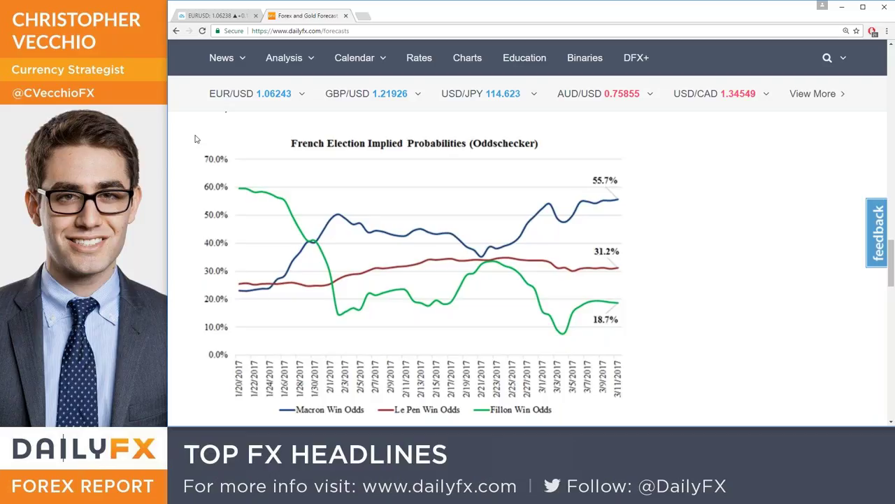
click(195, 17)
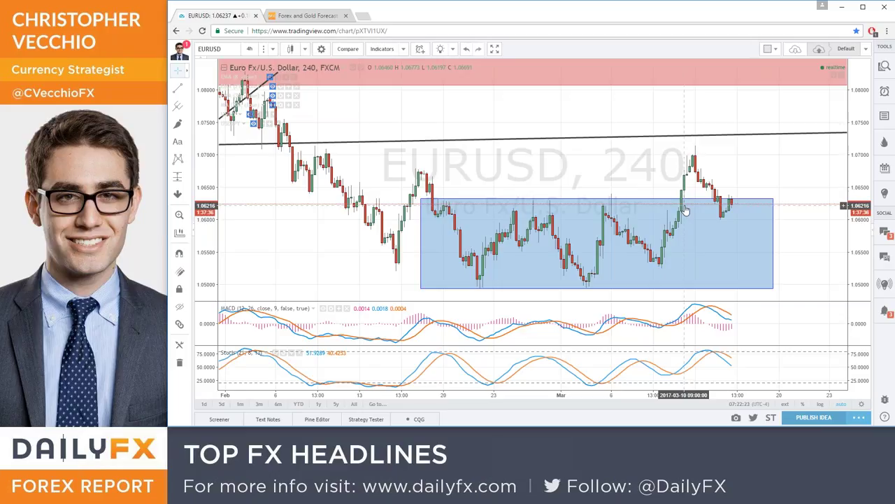
Zoom in on the time axis until March price action inside the blue box fills the chart.
scroll(719, 238, up, 3)
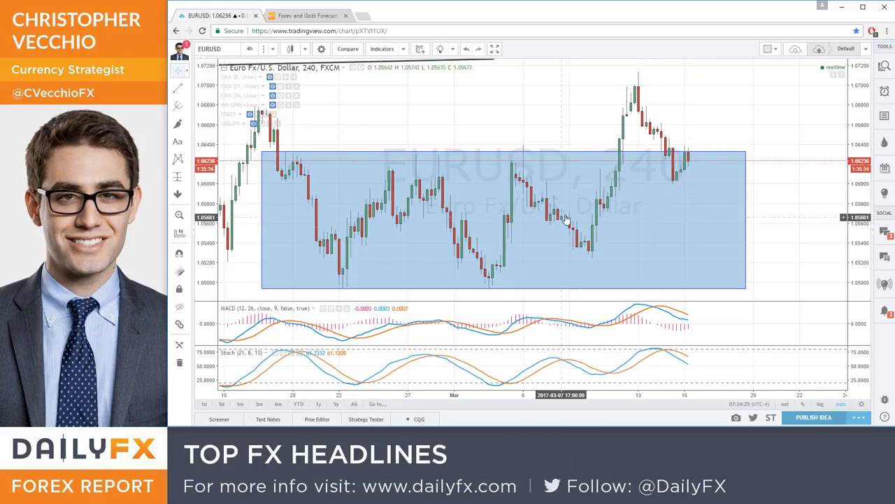
scroll(602, 196, up, 1)
scroll(654, 168, up, 1)
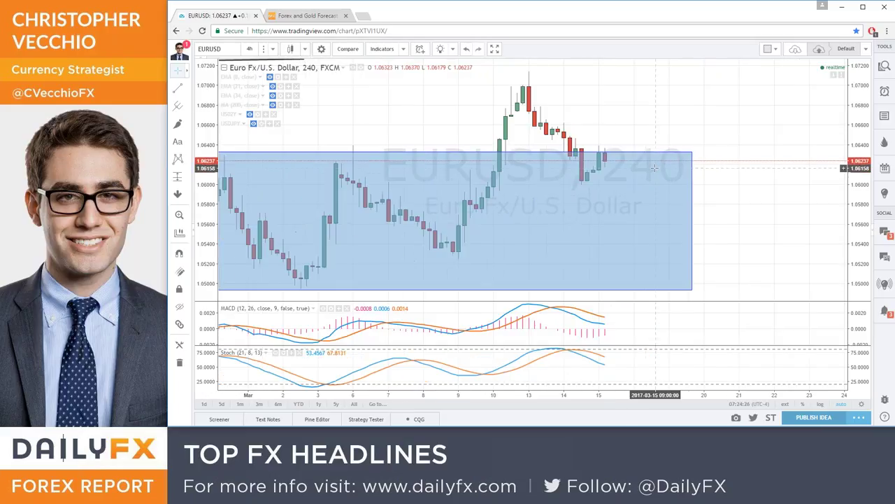
Draw a small rectangle around the latest EURUSD candles.
click(188, 108)
click(187, 125)
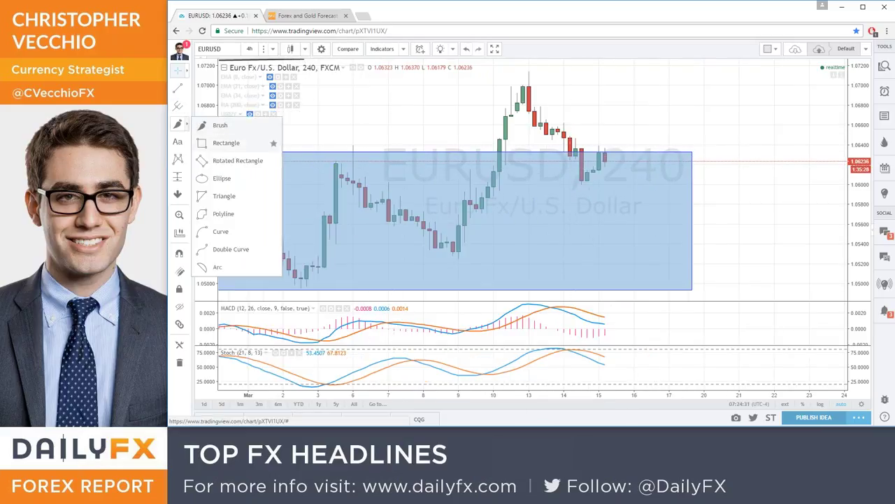
click(226, 143)
drag(570, 152, 616, 185)
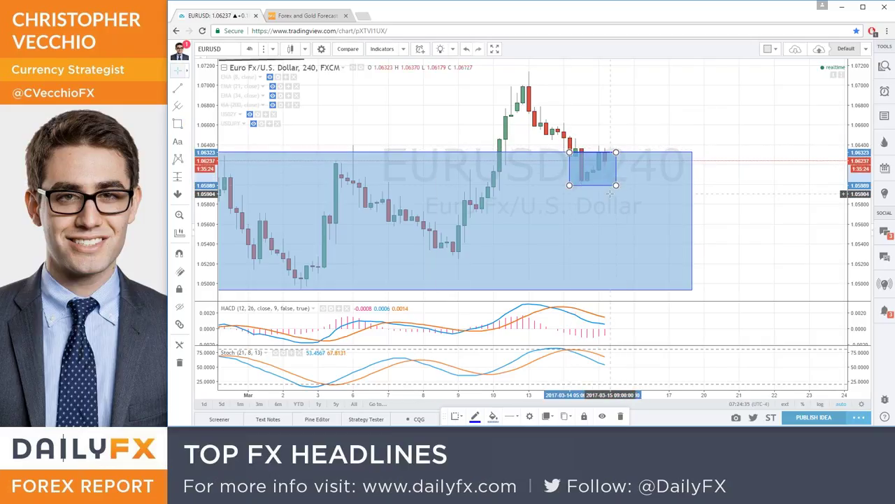
Give the rectangle a dark grey border and light background fill, then zoom out.
double_click(606, 179)
click(458, 190)
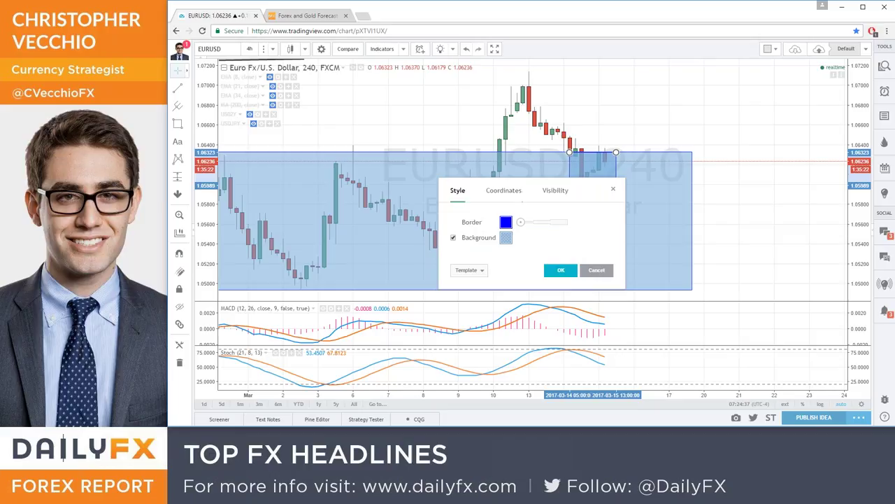
click(506, 221)
click(514, 236)
click(506, 238)
click(541, 251)
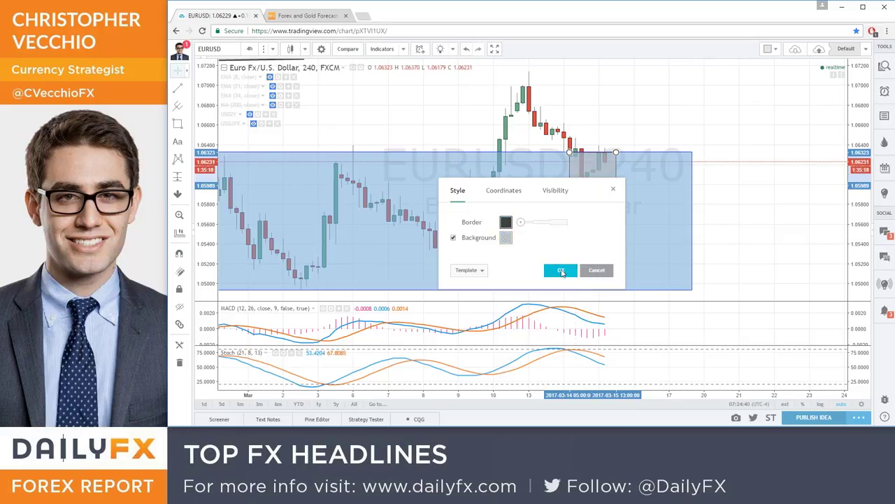
click(560, 270)
scroll(622, 136, up, 2)
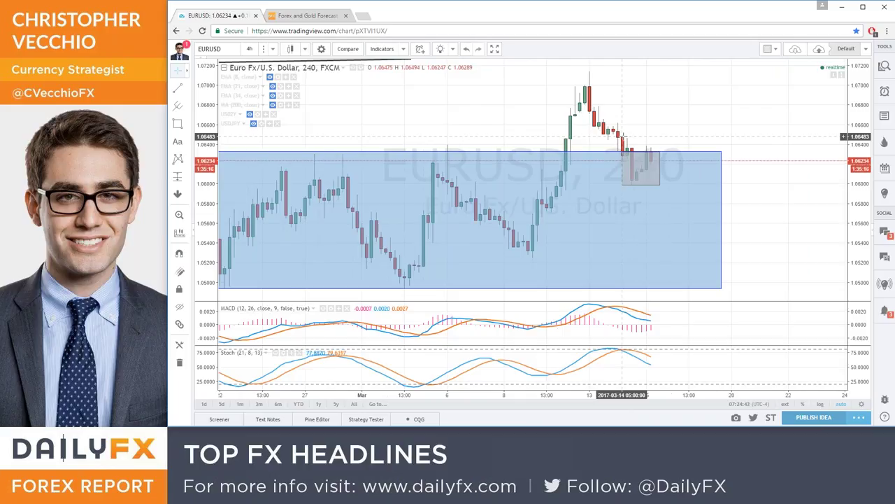
scroll(619, 140, down, 1)
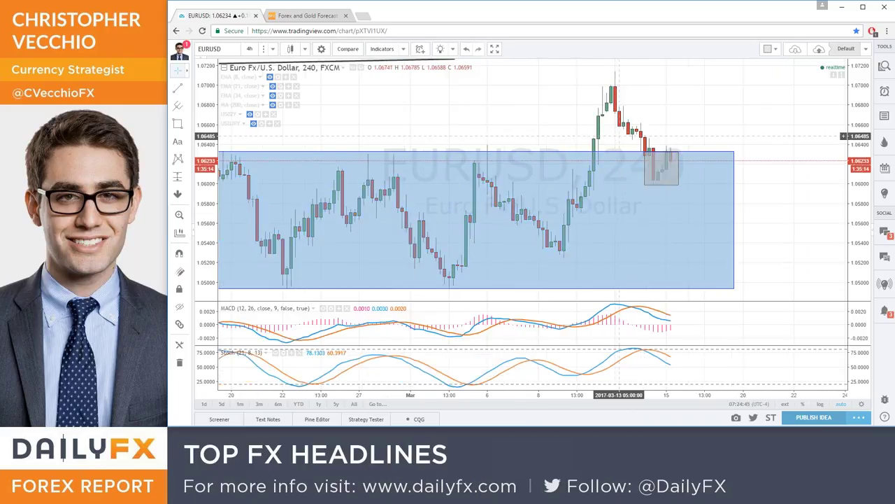
scroll(577, 215, down, 1)
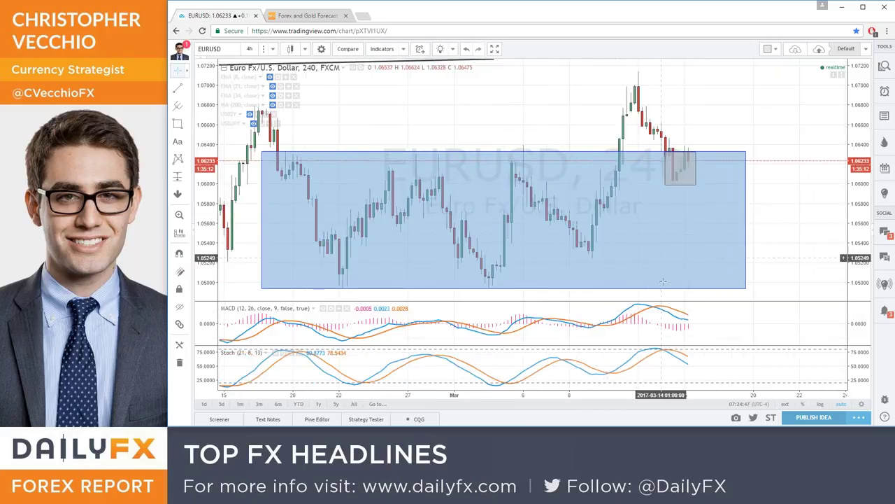
Load NZDUSD and switch it to daily candles.
text(nzdusd)
key(Return)
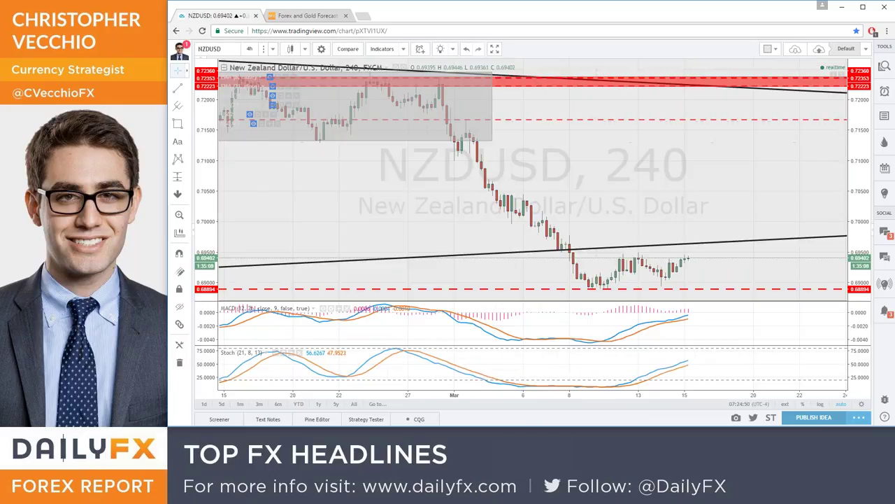
click(273, 49)
click(272, 233)
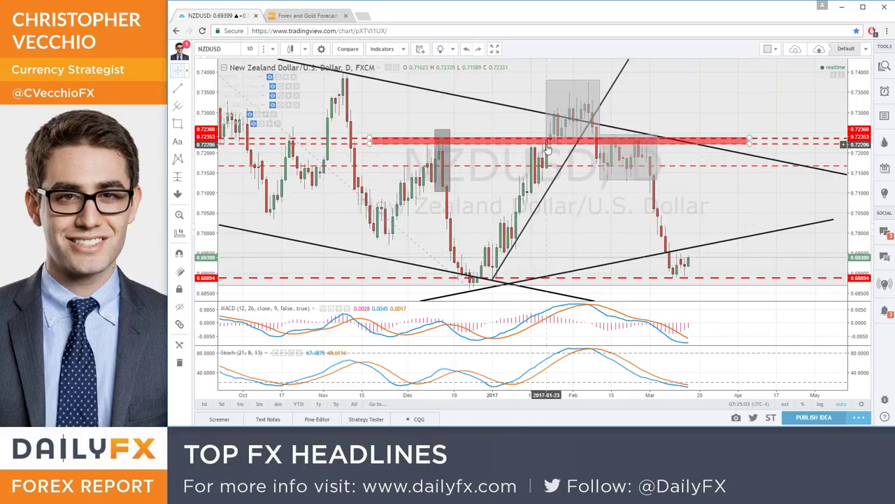
Zoom around the NZDUSD chart and select the steep rising diagonal trendline to review it.
scroll(568, 144, down, 2)
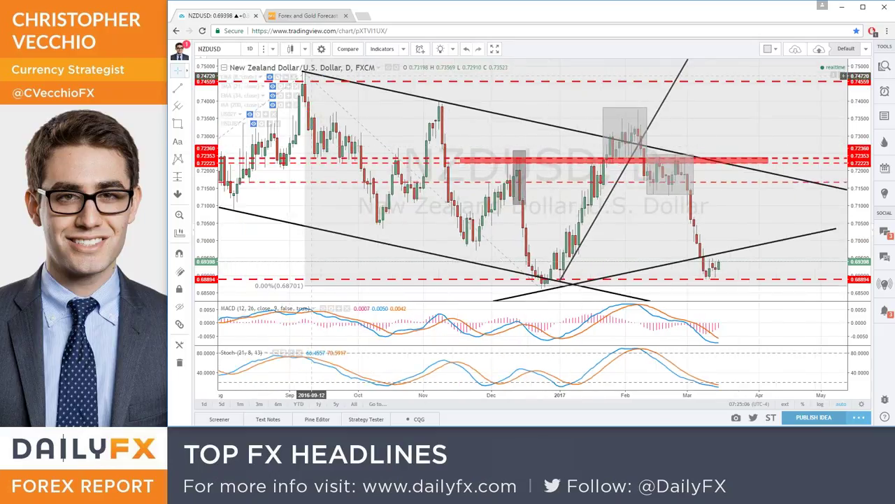
scroll(419, 129, down, 2)
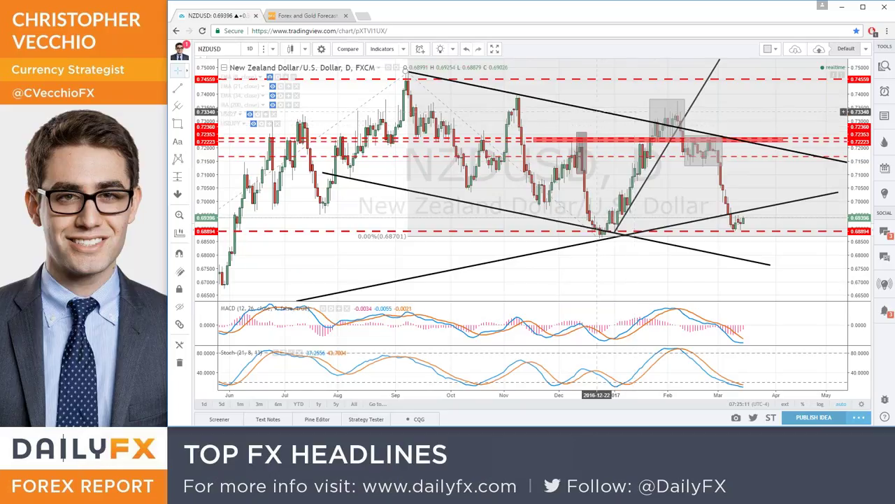
scroll(559, 130, up, 3)
scroll(550, 134, up, 2)
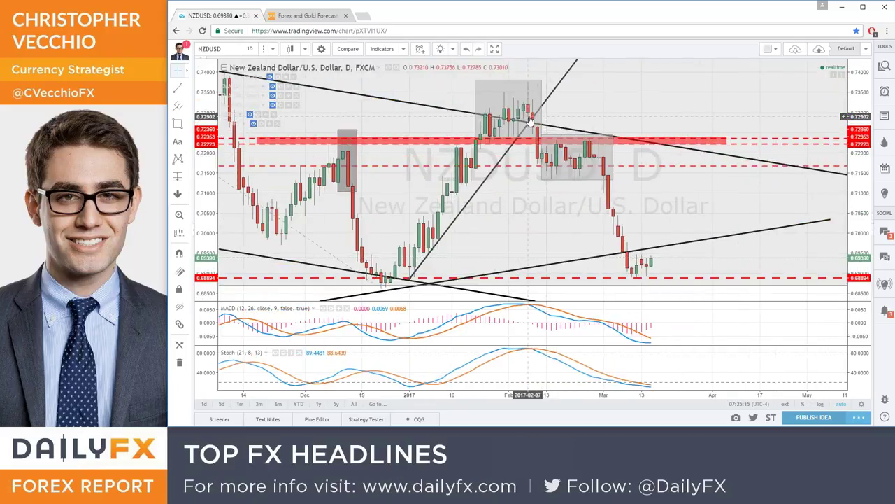
click(529, 121)
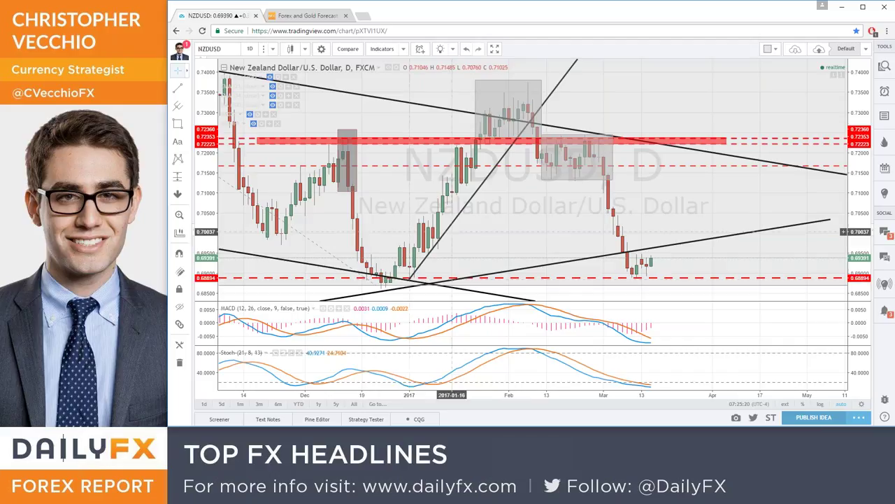
scroll(377, 175, down, 1)
scroll(362, 114, down, 1)
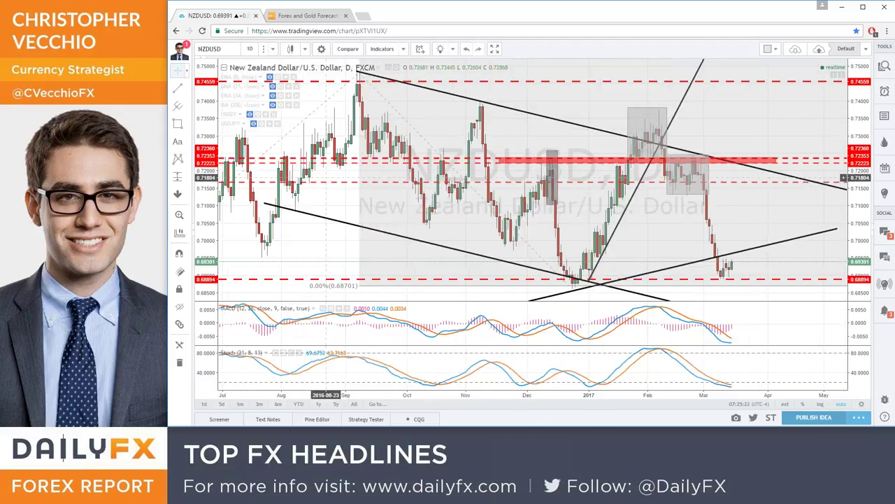
scroll(681, 159, up, 1)
scroll(680, 158, up, 1)
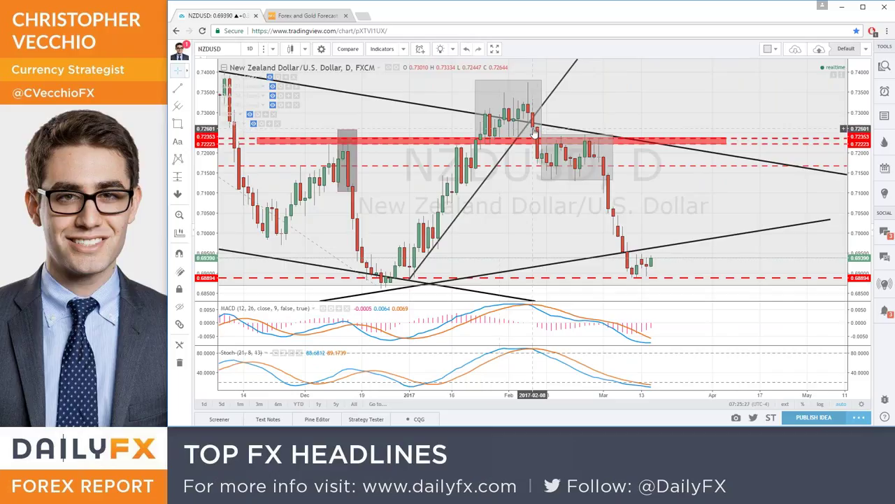
scroll(641, 270, down, 1)
scroll(643, 267, down, 1)
scroll(644, 264, down, 1)
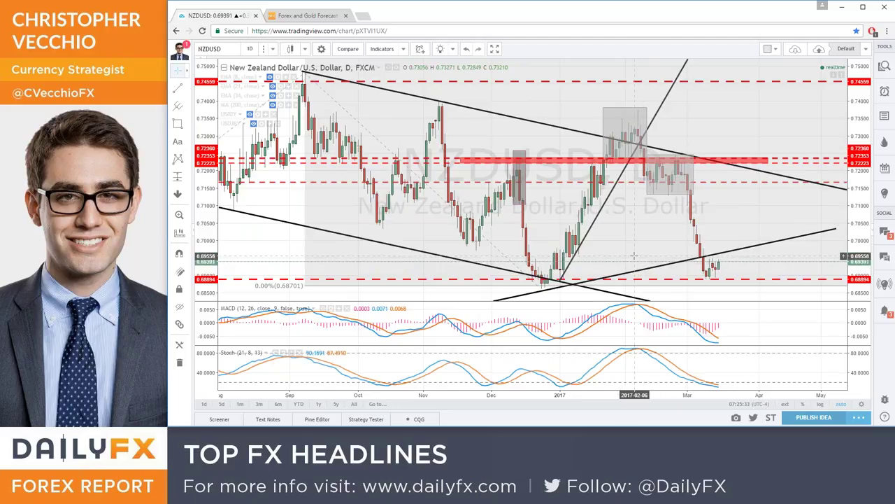
Switch the symbol to GBPUSD and set the interval to 4 hours.
text(GBPU)
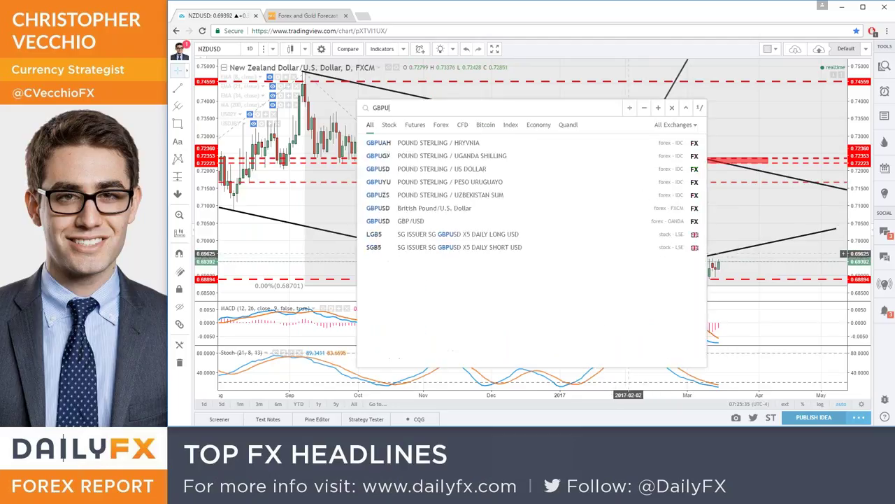
text(SD)
key(Return)
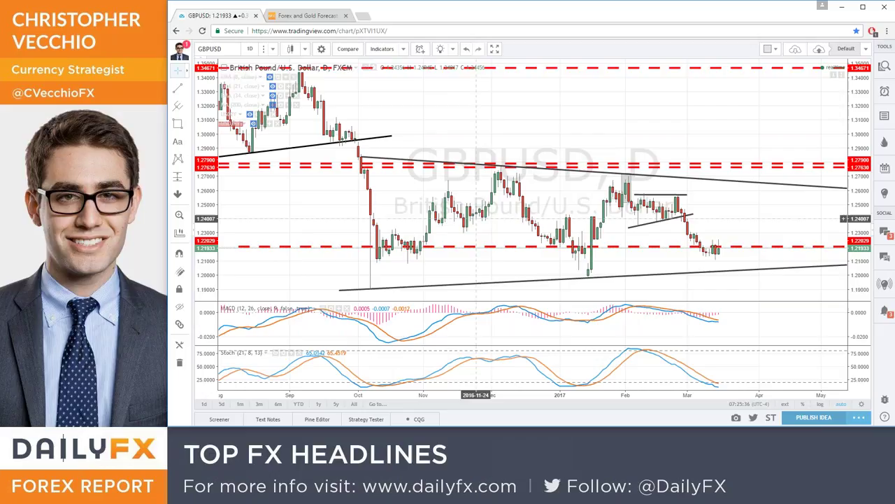
click(273, 49)
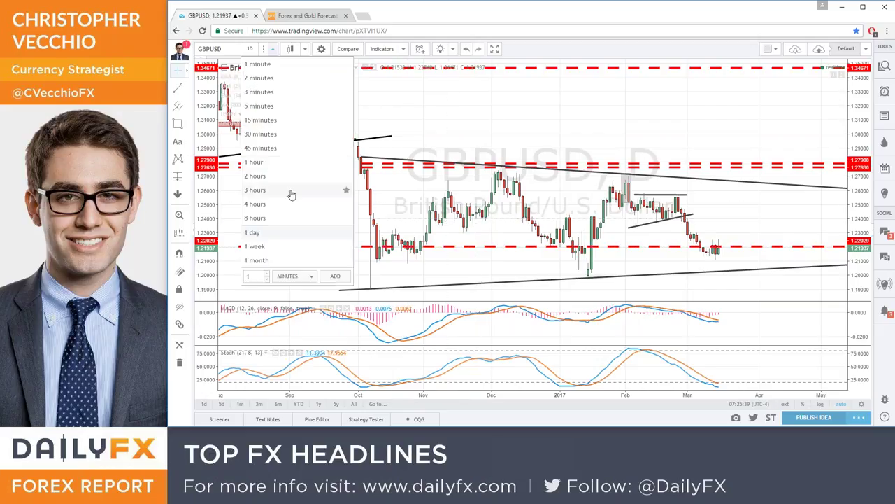
click(287, 205)
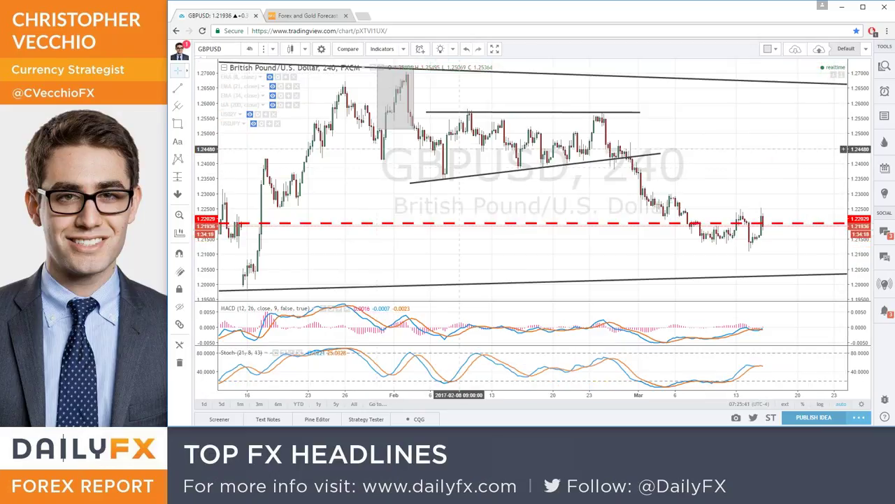
drag(425, 112, 418, 91)
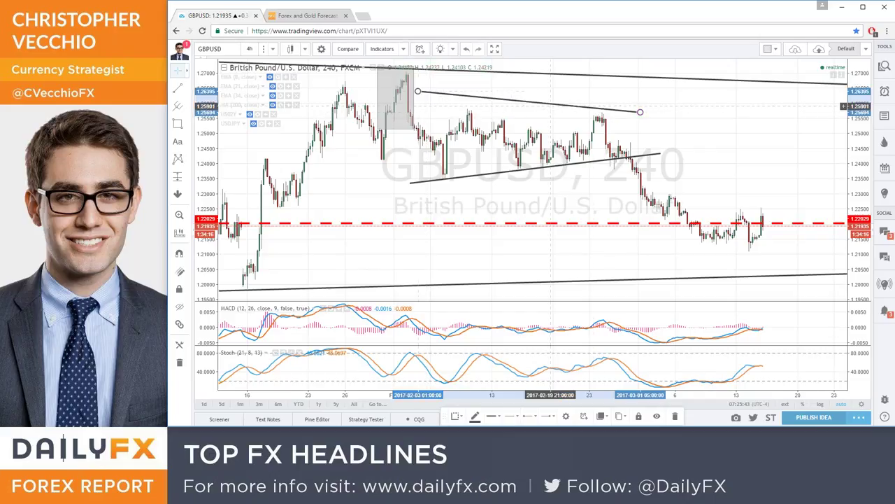
drag(640, 112, 640, 159)
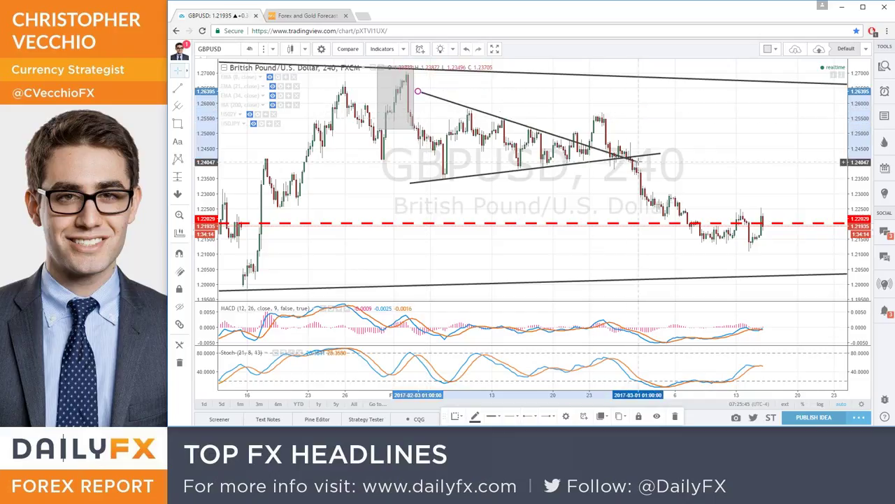
click(637, 148)
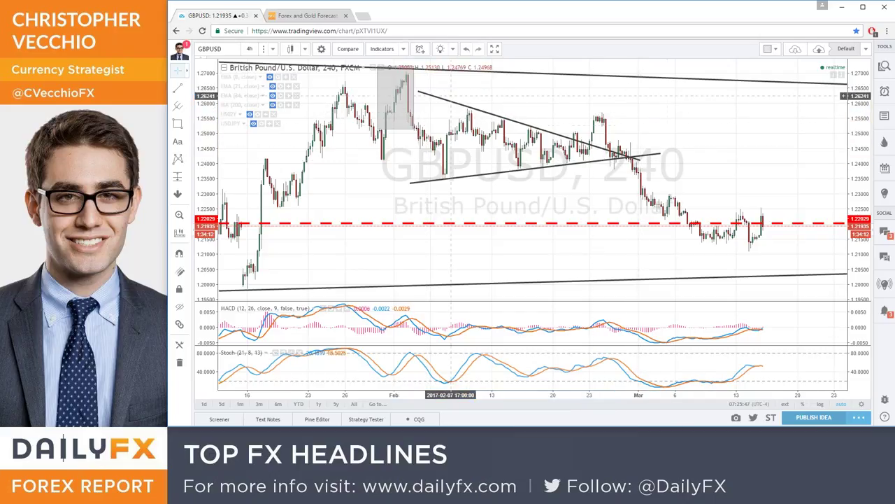
drag(462, 83, 684, 150)
drag(462, 83, 418, 112)
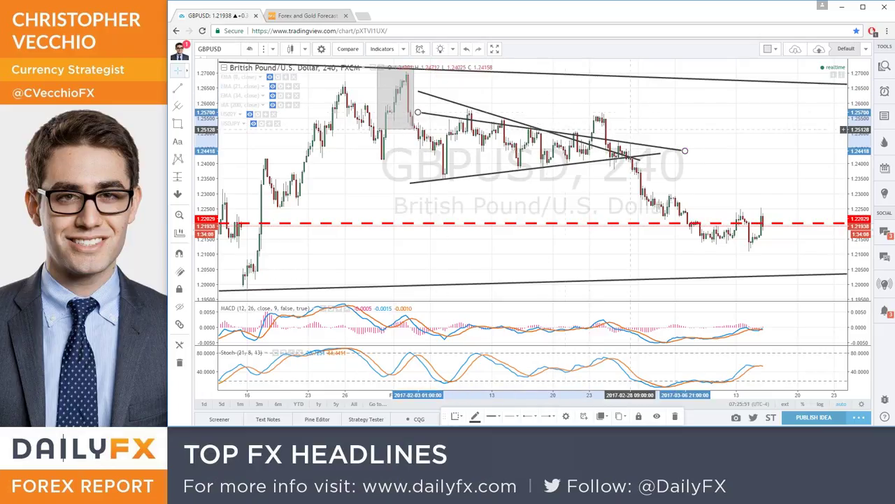
mouse_move(684, 148)
mouse_down()
mouse_move(682, 116)
mouse_move(656, 111)
mouse_up()
click(690, 127)
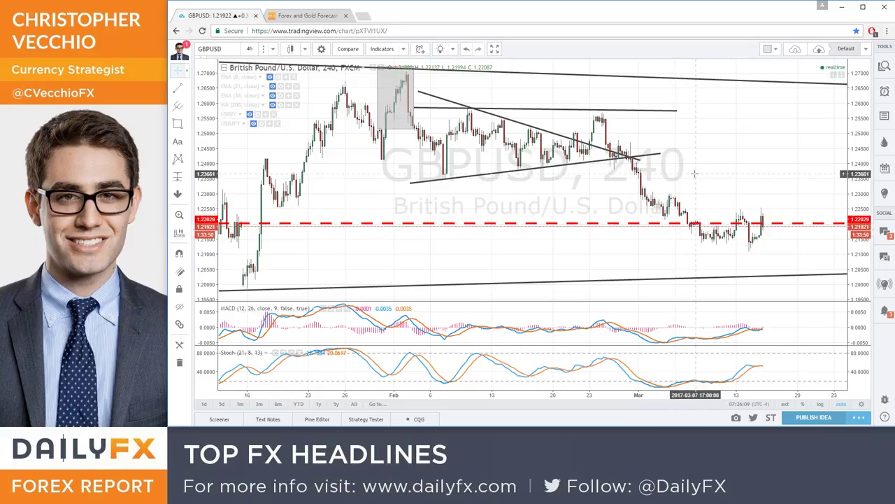
Load the EURUSD chart and zoom in.
text(EURUSD)
key(Return)
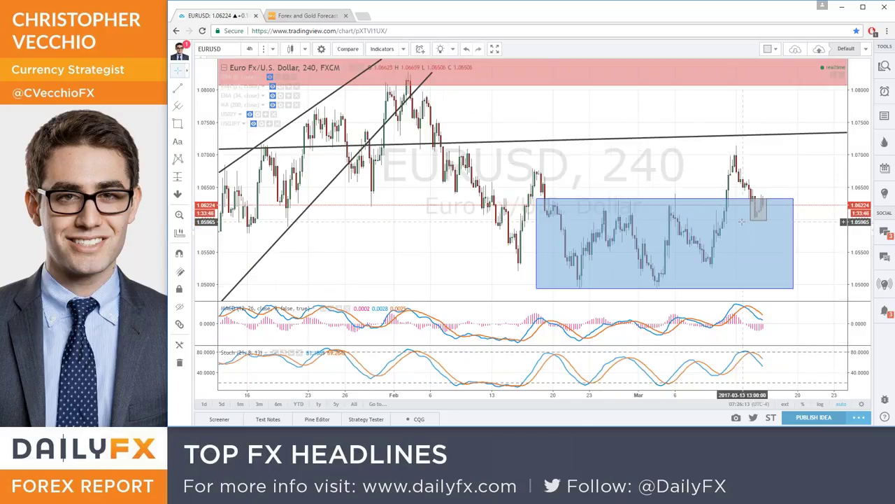
scroll(741, 221, up, 2)
scroll(721, 196, up, 2)
scroll(677, 143, up, 2)
Draw a magnet-snapped trendline from the early-March low up-right, then select the blue range box.
click(179, 89)
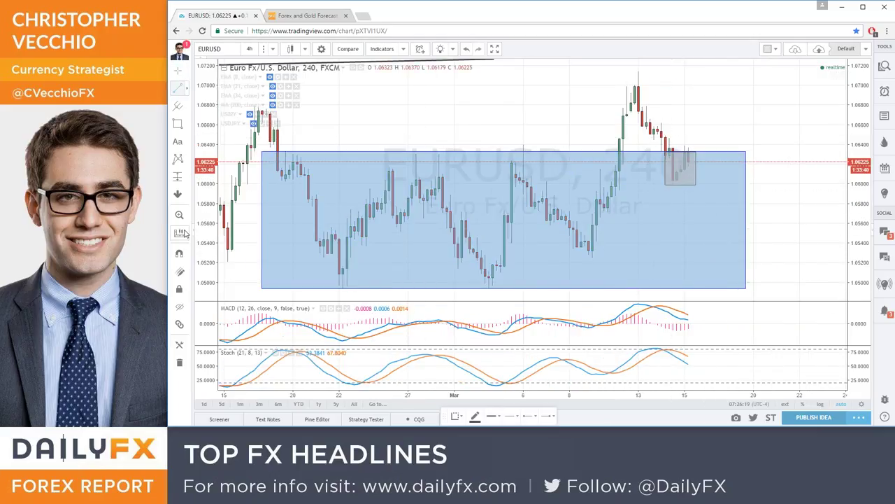
click(179, 253)
click(488, 287)
click(810, 198)
right_click(773, 144)
click(700, 93)
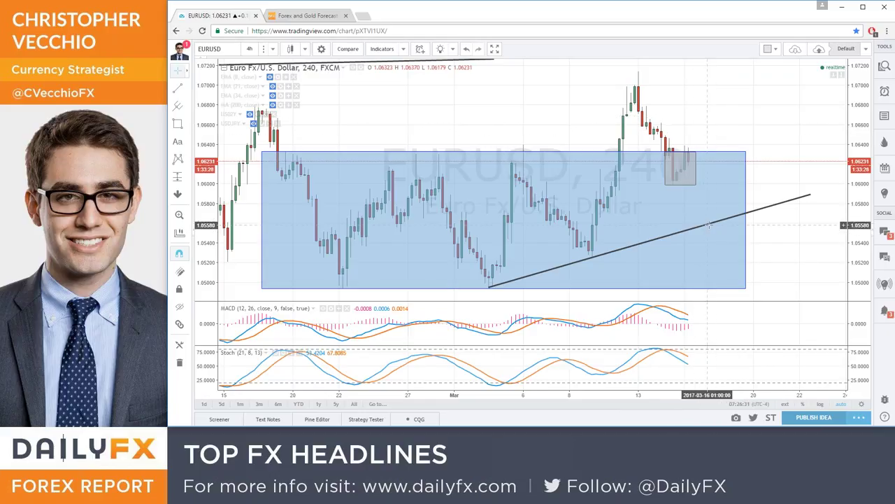
click(489, 288)
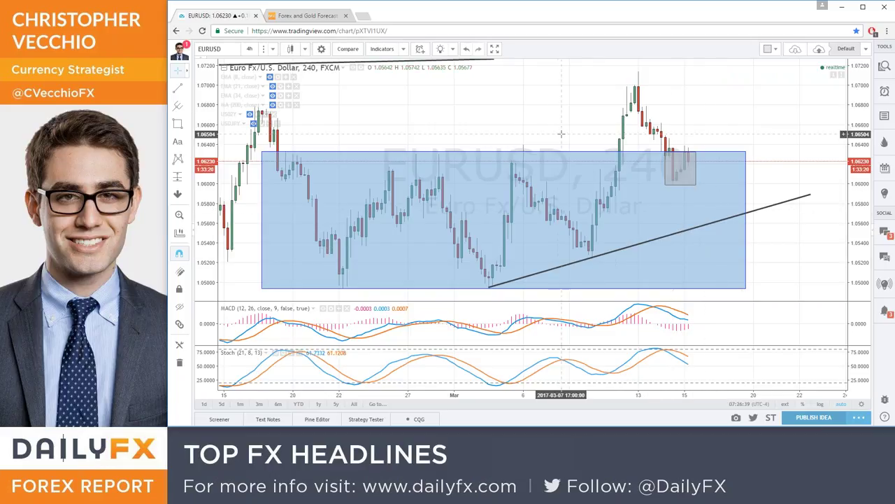
Load USDJPY on the daily timeframe and zoom in.
text(USDJPY)
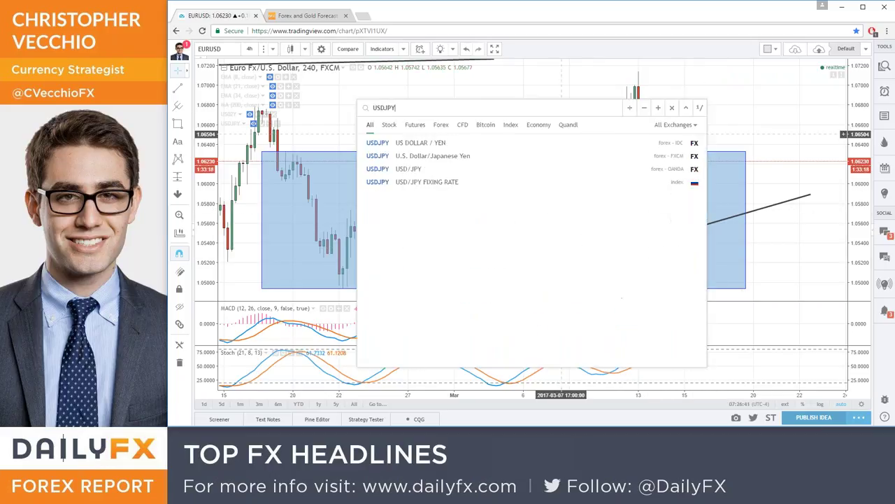
key(Return)
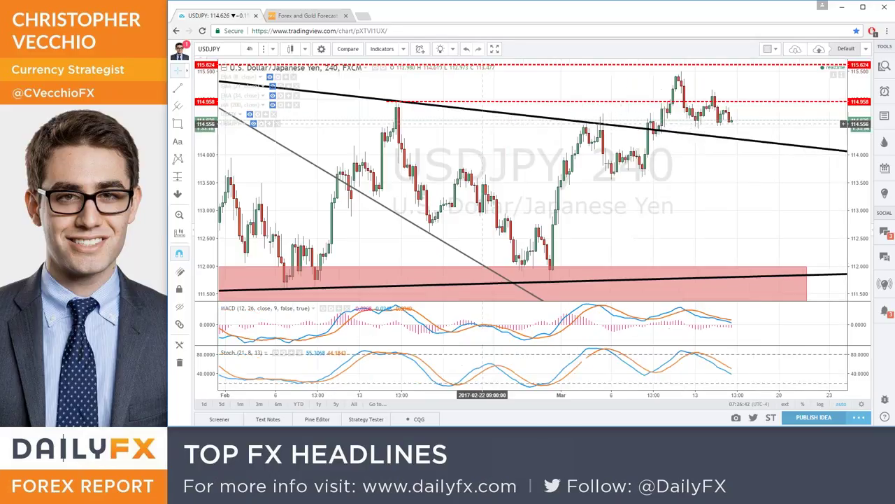
click(250, 49)
click(322, 227)
scroll(541, 233, up, 2)
scroll(541, 233, up, 2)
scroll(540, 234, up, 2)
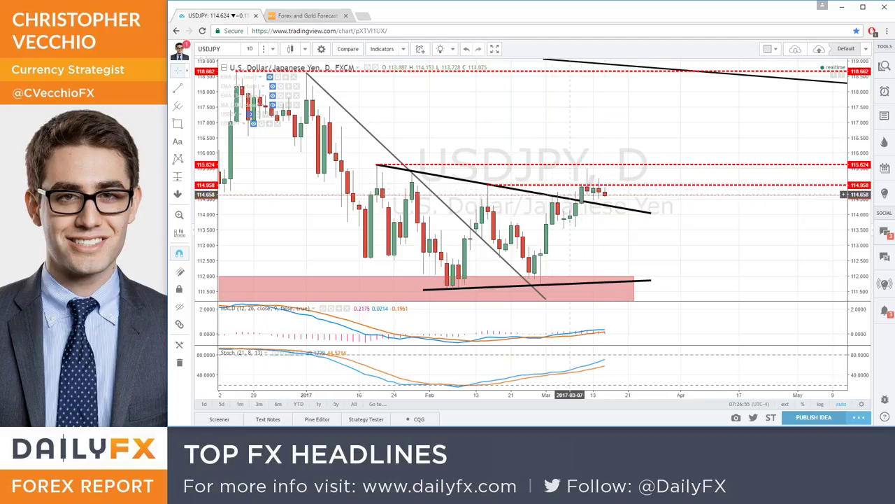
Switch to the DailyFX forecast page and scroll up to the top.
click(314, 23)
scroll(254, 141, up, 5)
scroll(254, 142, up, 5)
scroll(254, 142, up, 5)
scroll(253, 142, up, 3)
Go to the DailyFX home page and scroll down to Analyst Picks.
click(277, 70)
scroll(330, 290, down, 5)
scroll(531, 273, down, 3)
scroll(531, 273, down, 3)
scroll(532, 272, down, 2)
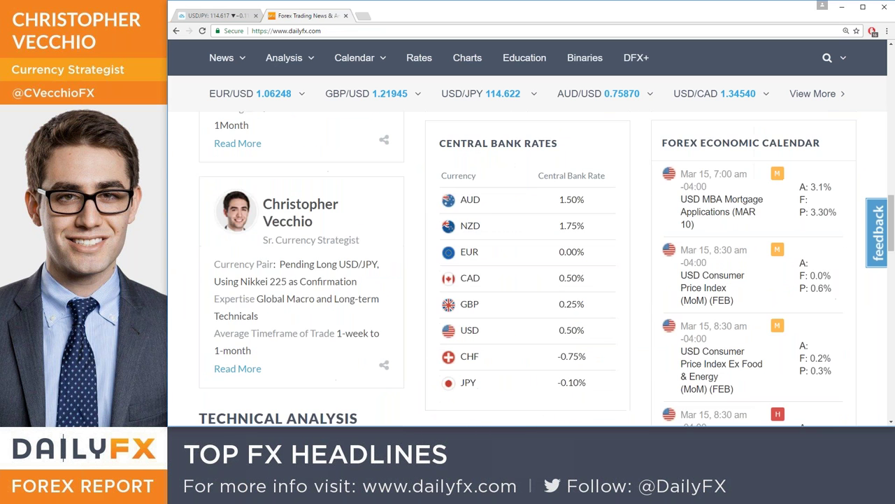
Open the Pending Long USD/JPY article and scroll to its entries, target and stop.
click(327, 272)
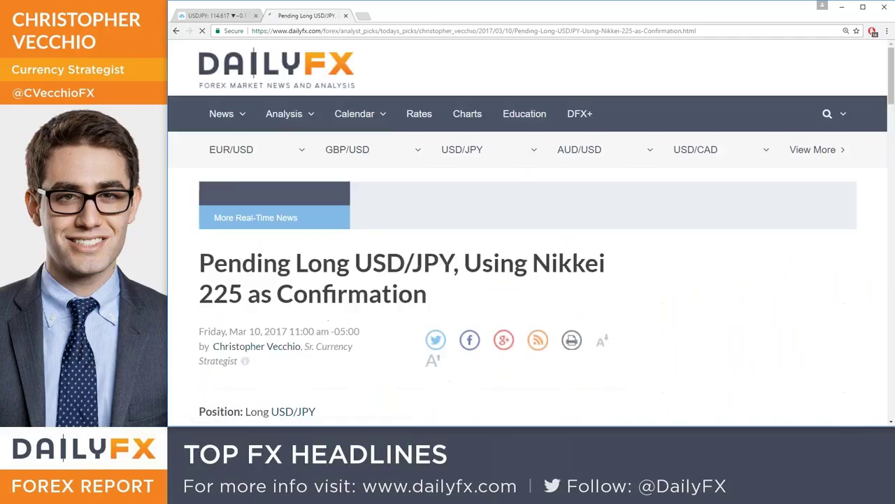
scroll(392, 274, down, 1)
scroll(392, 274, down, 2)
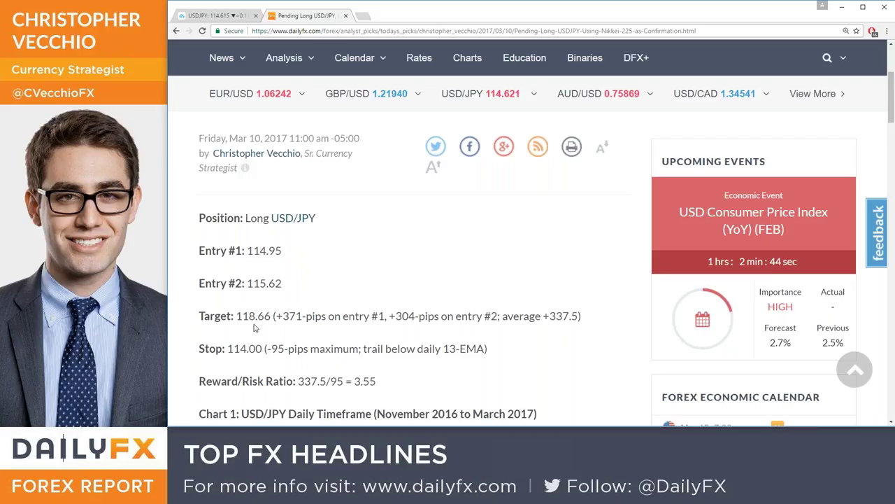
Go back to the USDJPY chart and show the 13-period EMA again.
click(225, 17)
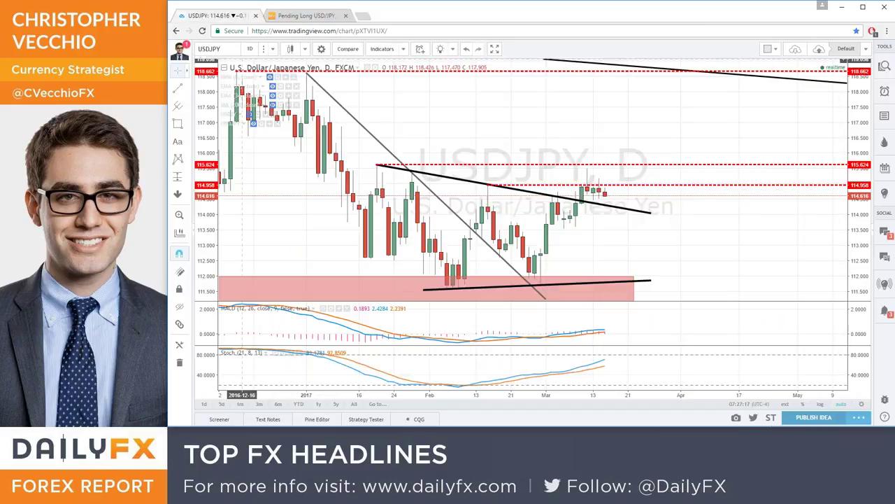
click(272, 86)
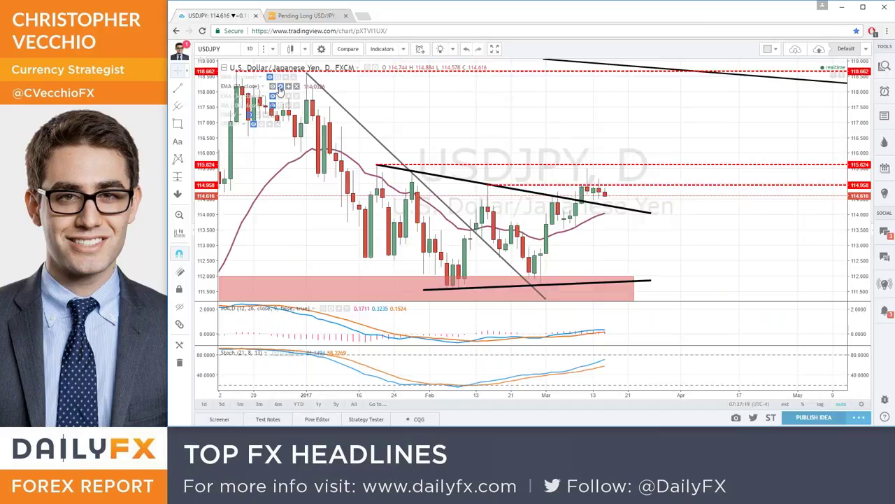
click(280, 86)
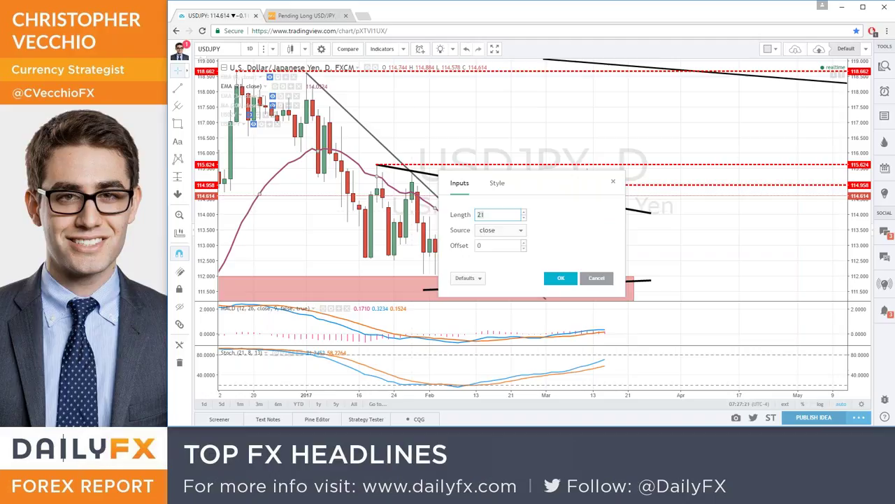
key(Return)
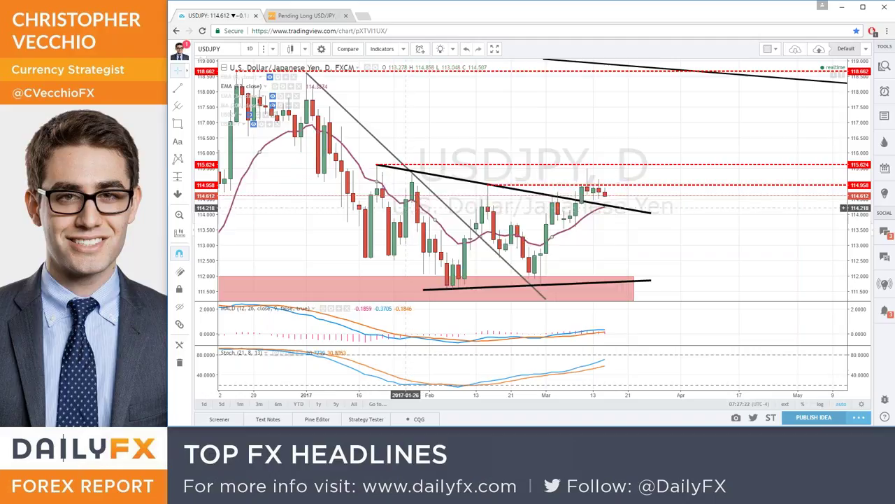
Zoom out, then frame the USDJPY price action from Aug 2016 onward.
scroll(527, 230, up, 2)
scroll(527, 230, up, 1)
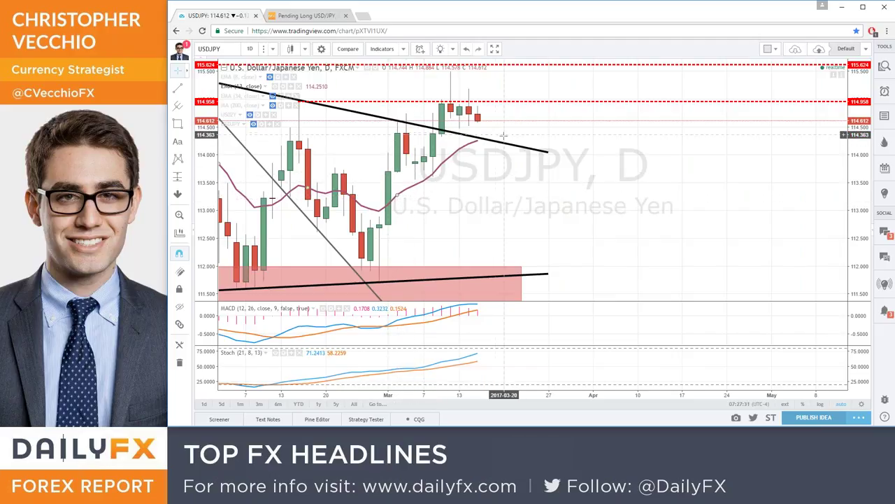
scroll(495, 164, down, 2)
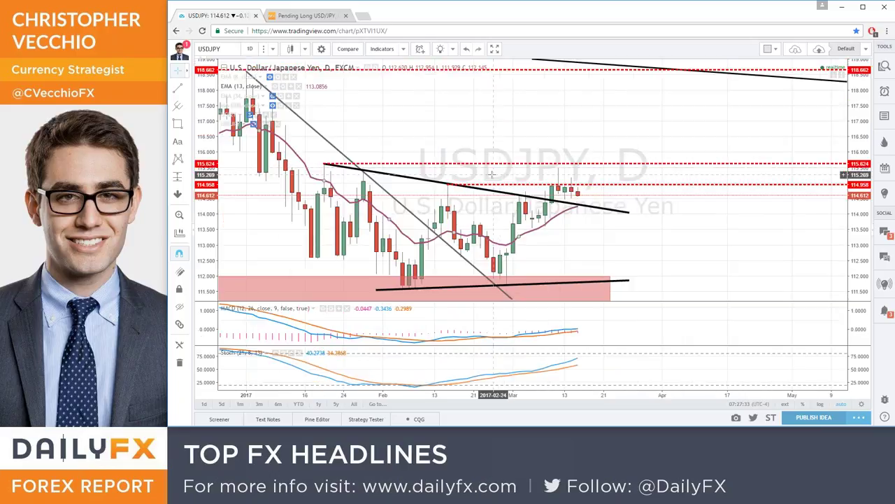
scroll(489, 174, down, 1)
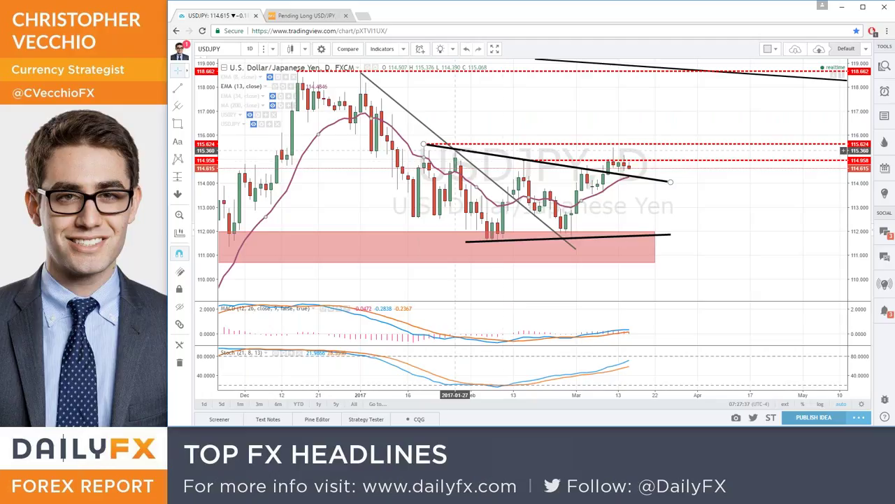
scroll(510, 172, down, 1)
scroll(513, 175, down, 1)
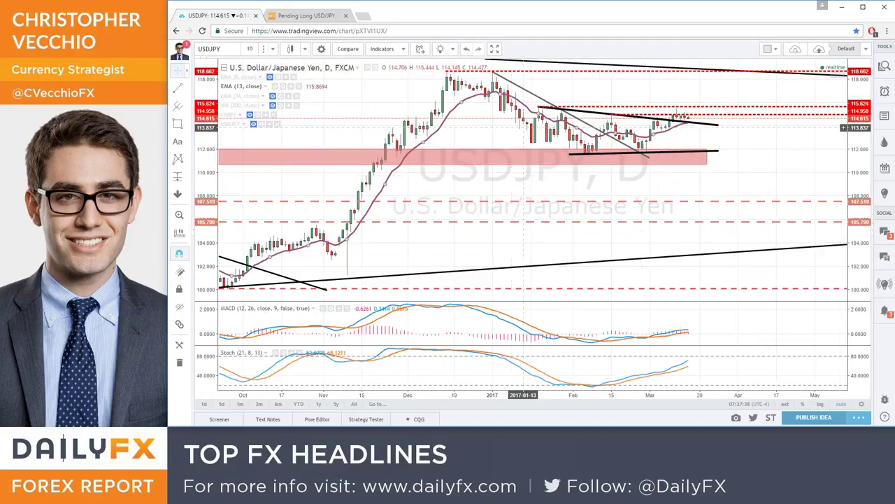
scroll(563, 77, down, 1)
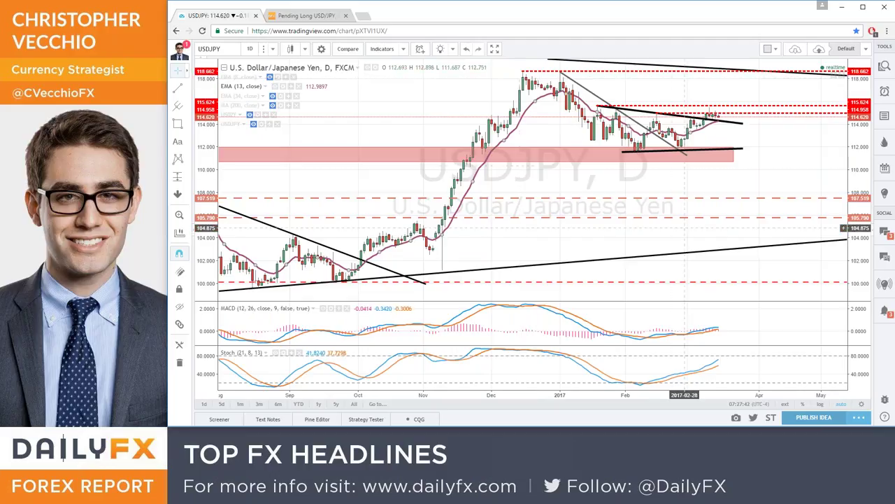
scroll(671, 164, down, 2)
scroll(700, 175, down, 1)
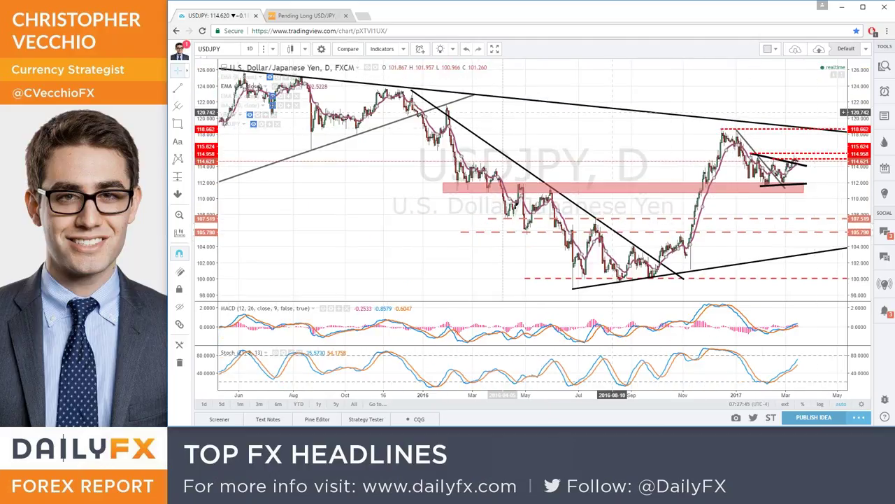
scroll(560, 105, down, 1)
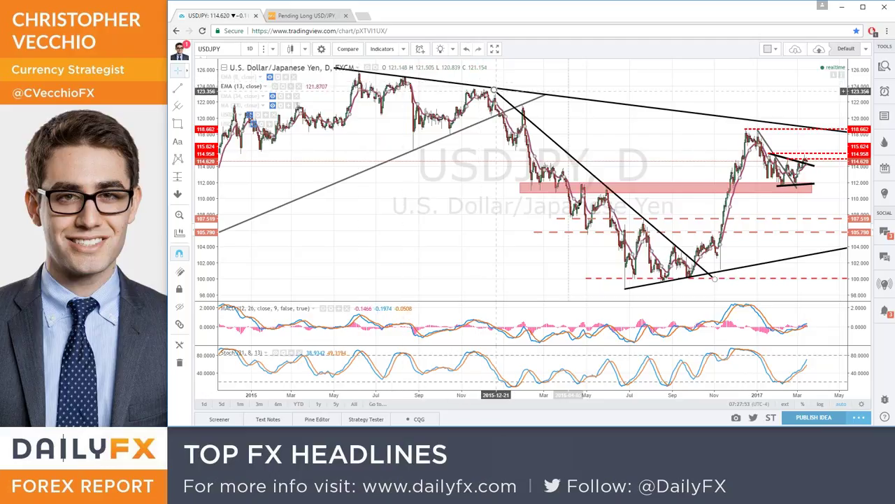
drag(588, 91, 483, 93)
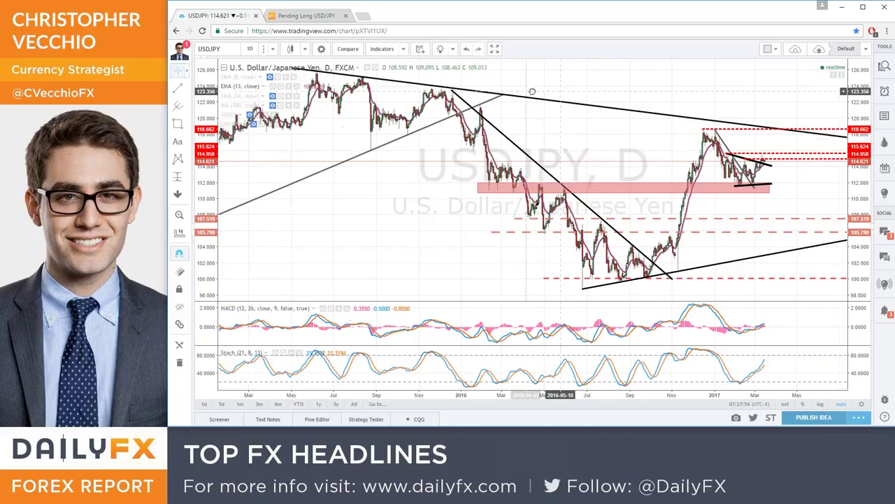
scroll(503, 105, up, 1)
scroll(520, 122, up, 1)
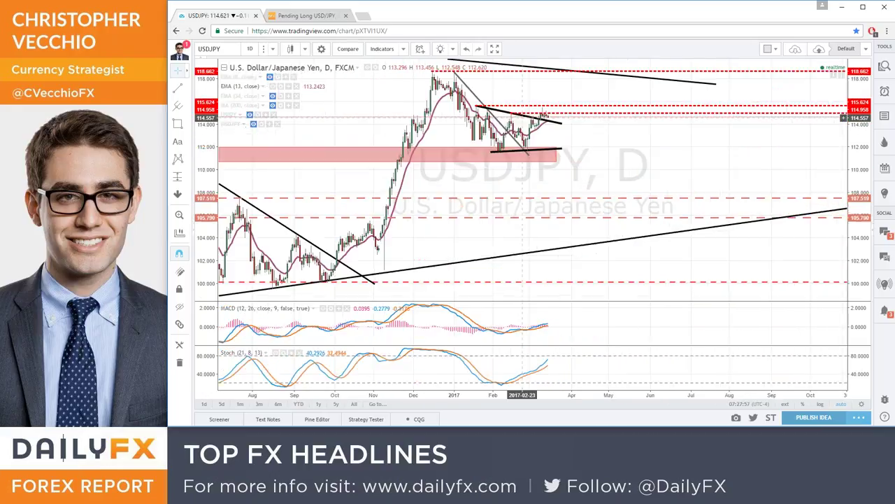
scroll(531, 126, up, 1)
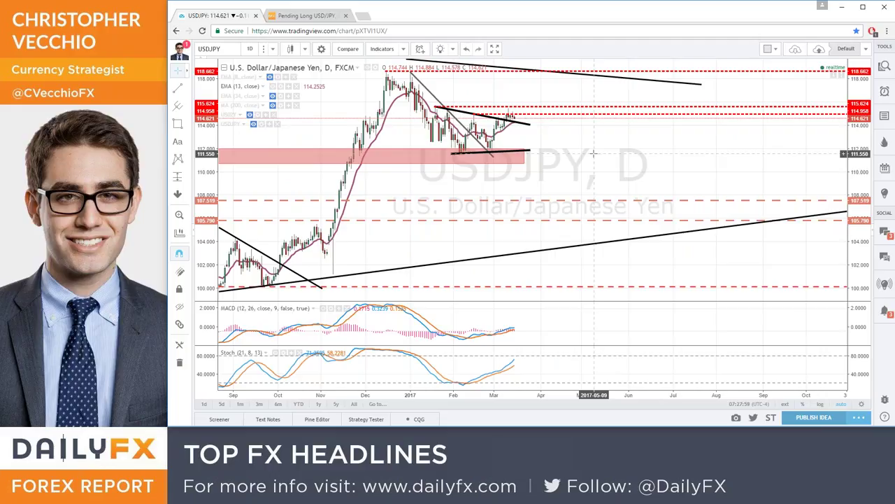
Load the JPN225 Nikkei 225 daily chart.
text(JPN225)
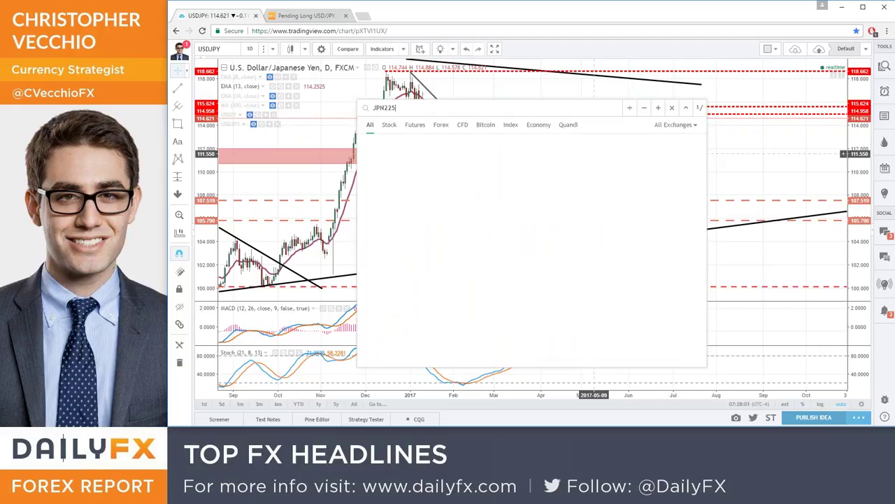
key(Return)
scroll(529, 151, down, 2)
scroll(702, 129, down, 2)
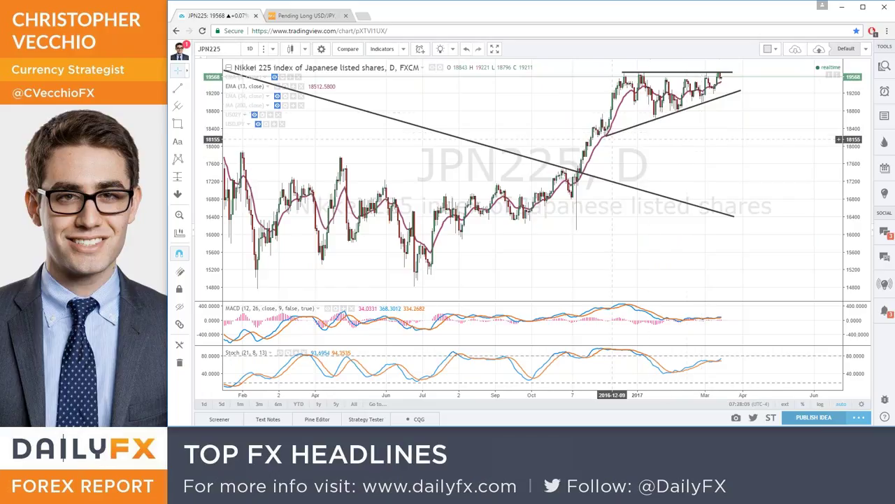
scroll(612, 140, up, 2)
scroll(612, 139, up, 2)
Hide the 13 EMA, show the USDJPY comparison overlay, and rescale the view.
click(277, 86)
click(258, 123)
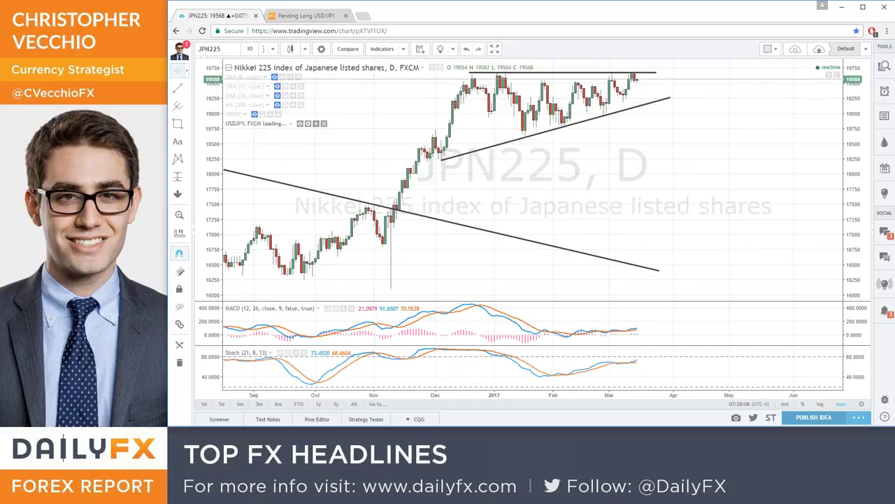
scroll(241, 210, down, 2)
scroll(241, 210, down, 2)
scroll(242, 210, down, 2)
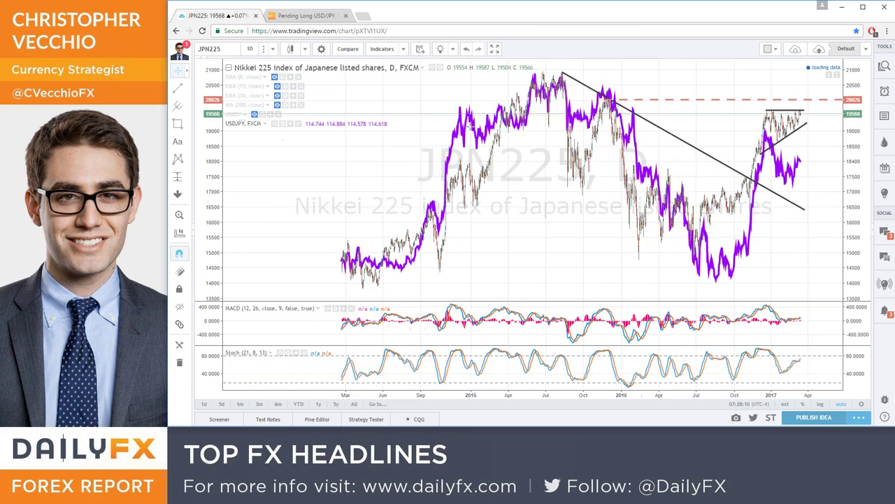
scroll(471, 210, down, 2)
scroll(471, 210, down, 2)
scroll(321, 291, down, 2)
scroll(320, 291, down, 2)
scroll(320, 291, down, 2)
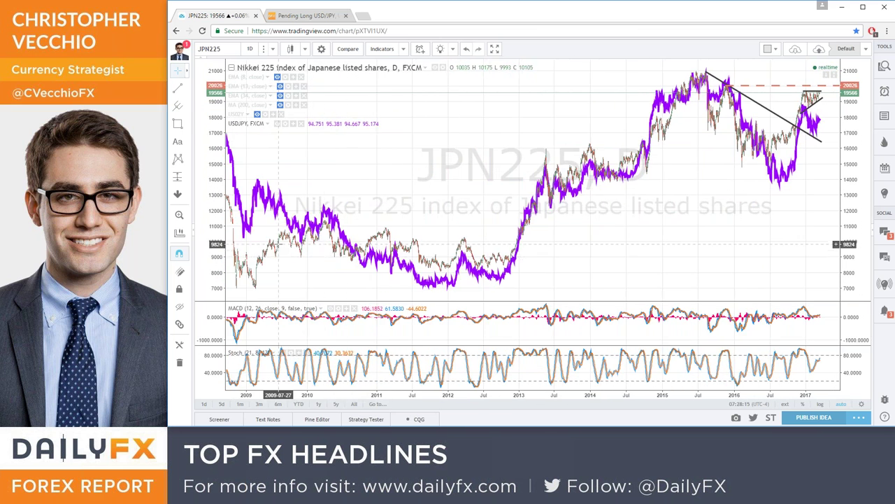
scroll(278, 244, up, 1)
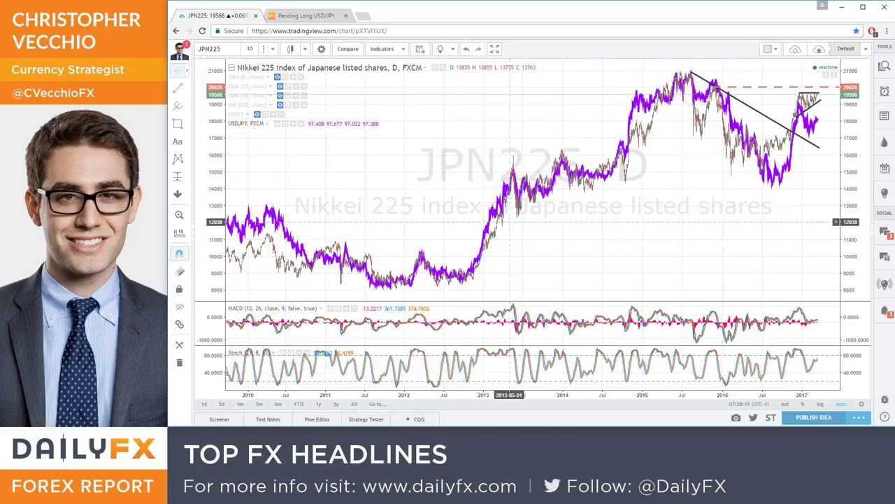
scroll(743, 169, up, 2)
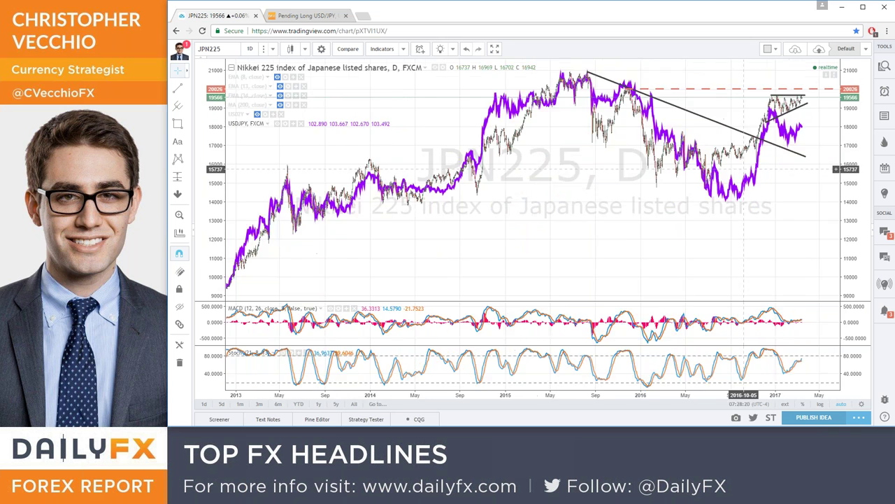
scroll(565, 205, up, 3)
scroll(566, 205, up, 1)
scroll(559, 161, up, 2)
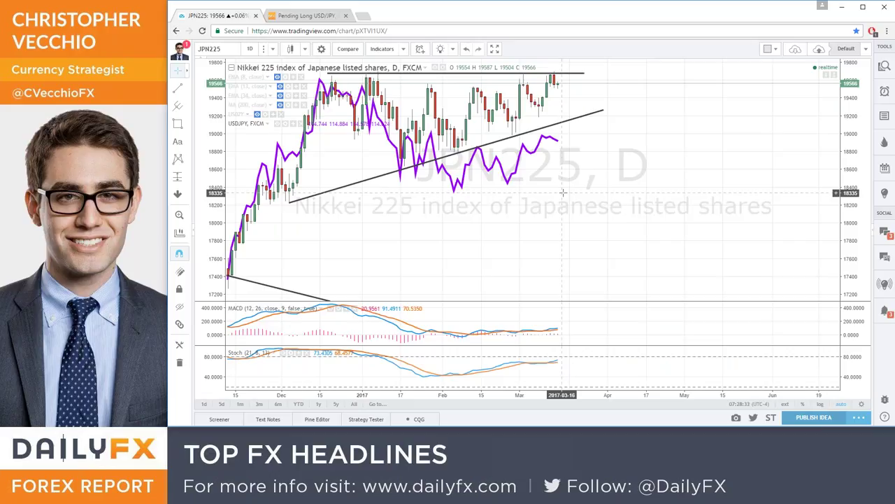
Load the DXY daily chart with the USDJPY overlay and zoom out slightly.
text(DXY)
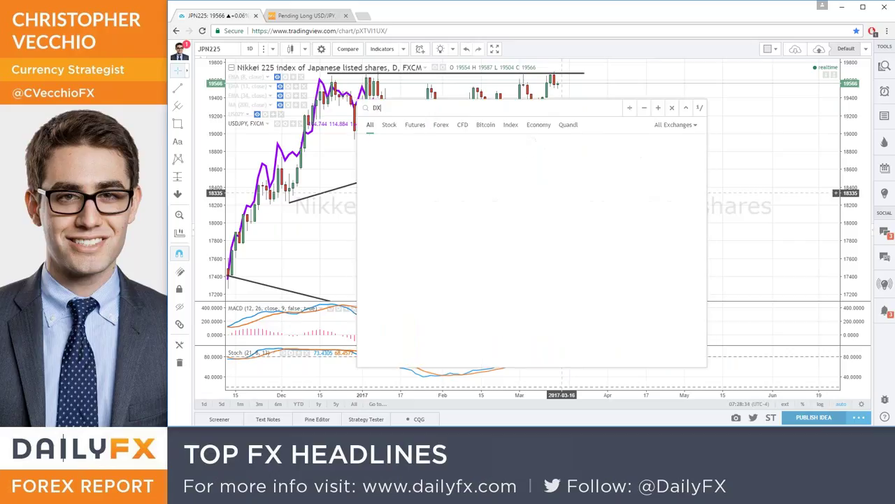
key(Return)
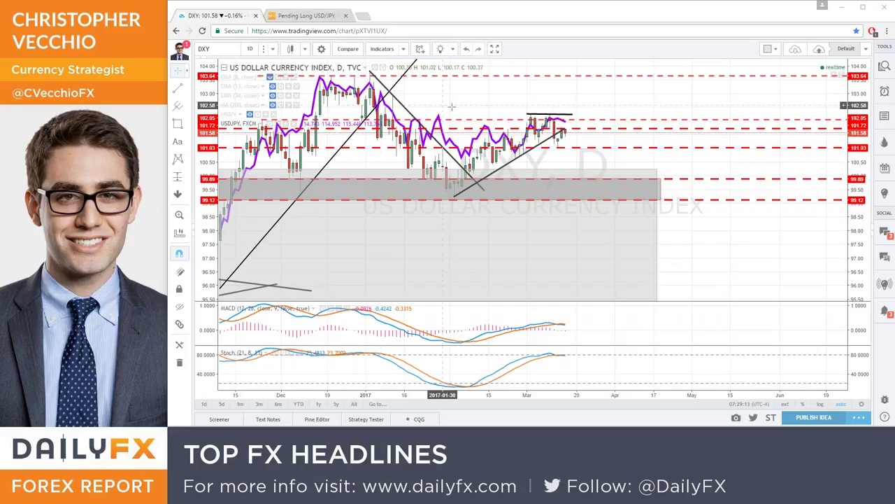
scroll(450, 107, down, 3)
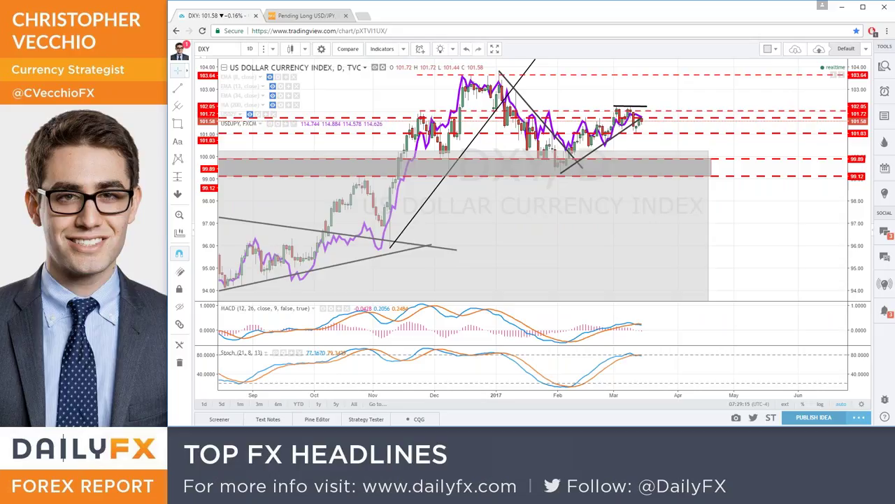
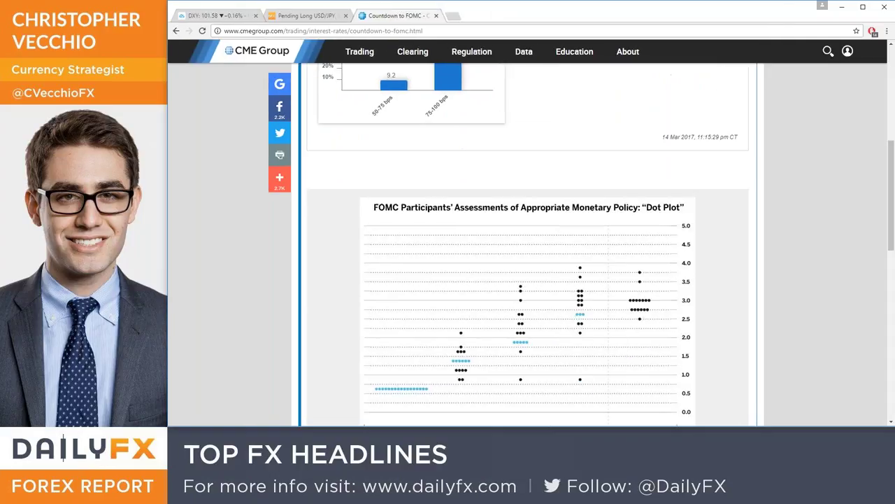
Scroll the Countdown to FOMC page to the dot plot and back to the 15 Mar 2017 odds (90.8% at 75-100 bps).
scroll(465, 146, up, 10)
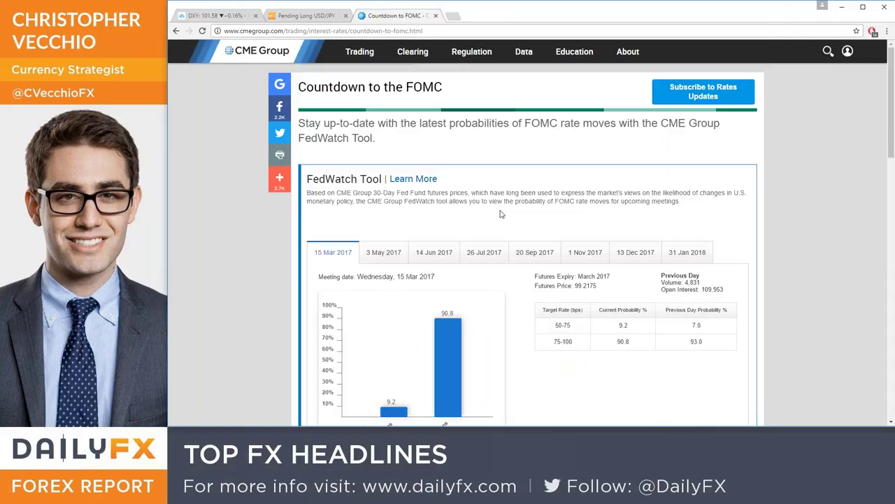
scroll(502, 214, down, 2)
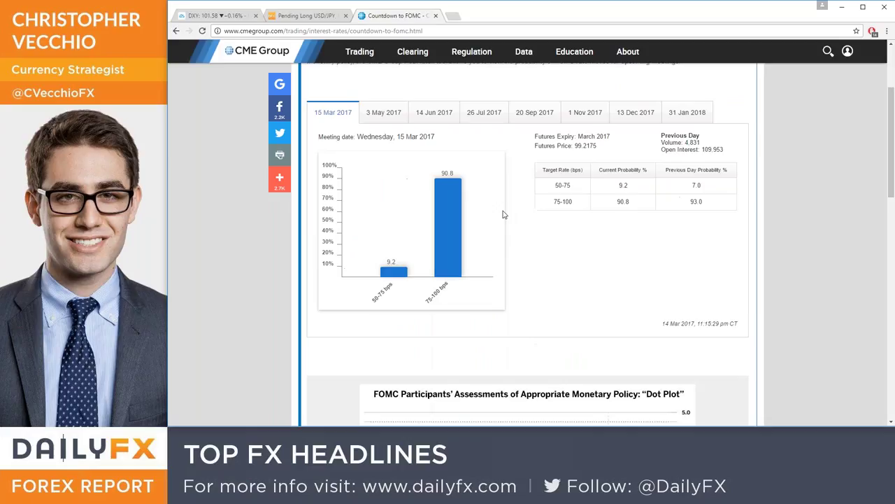
scroll(502, 214, down, 1)
drag(663, 276, 742, 278)
triple_click(700, 278)
click(746, 285)
scroll(628, 284, down, 3)
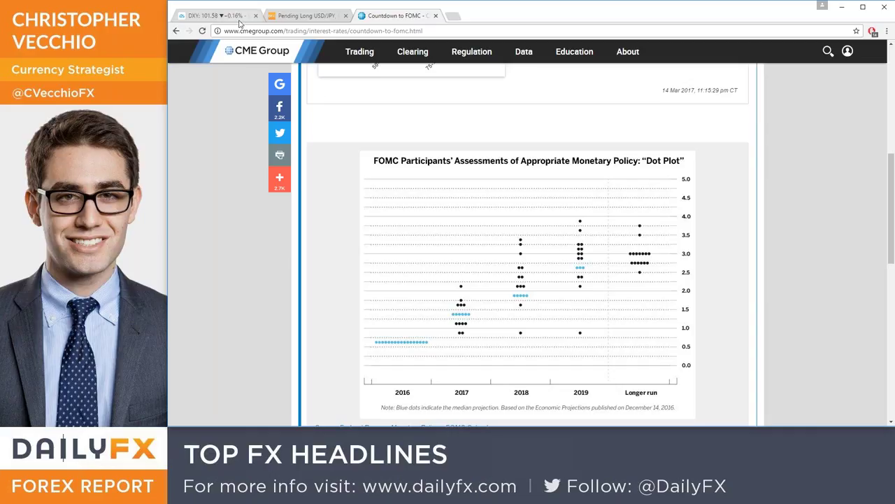
scroll(451, 266, up, 10)
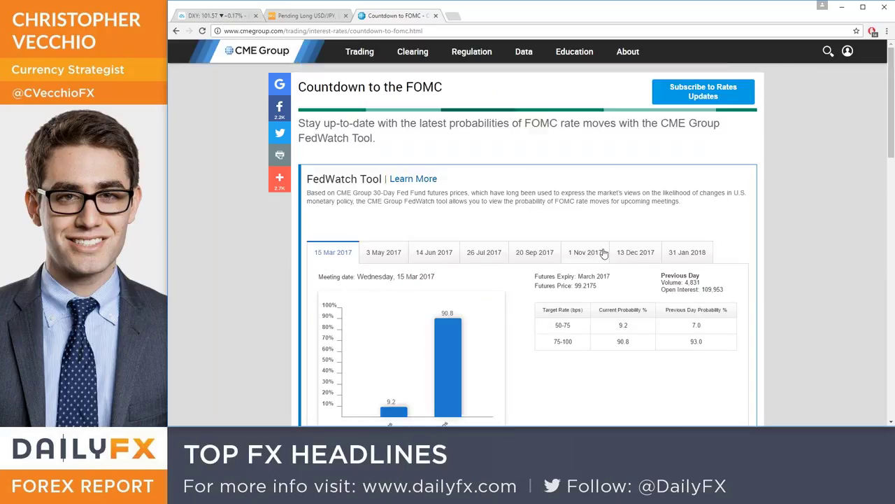
Compare the 13 Dec 2017 and 15 Mar 2017 meeting probabilities, then return to the dollar index chart.
click(634, 253)
scroll(615, 246, down, 2)
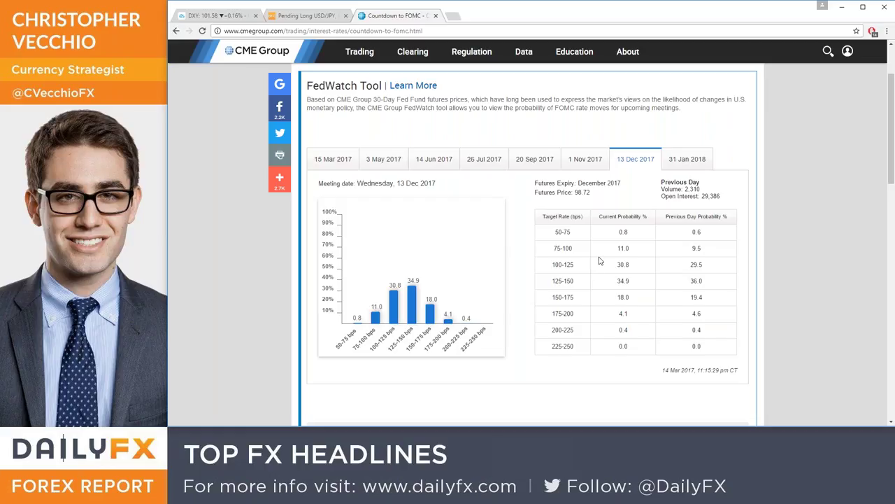
click(333, 159)
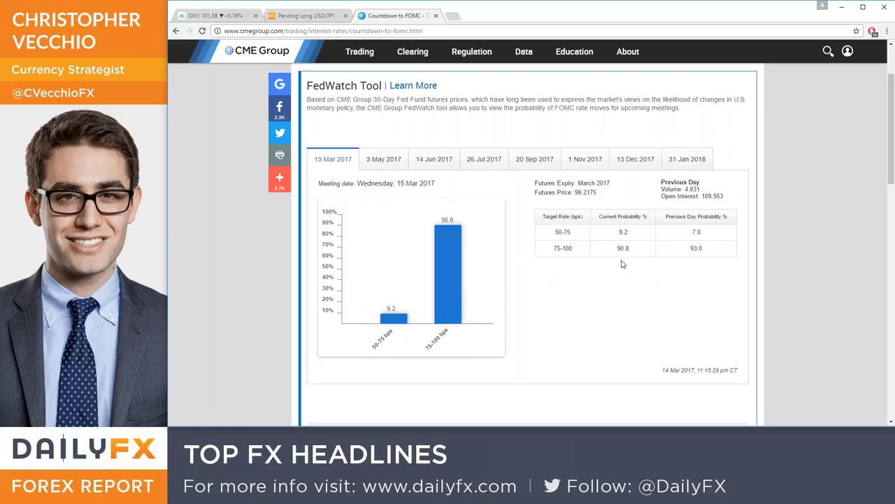
click(642, 159)
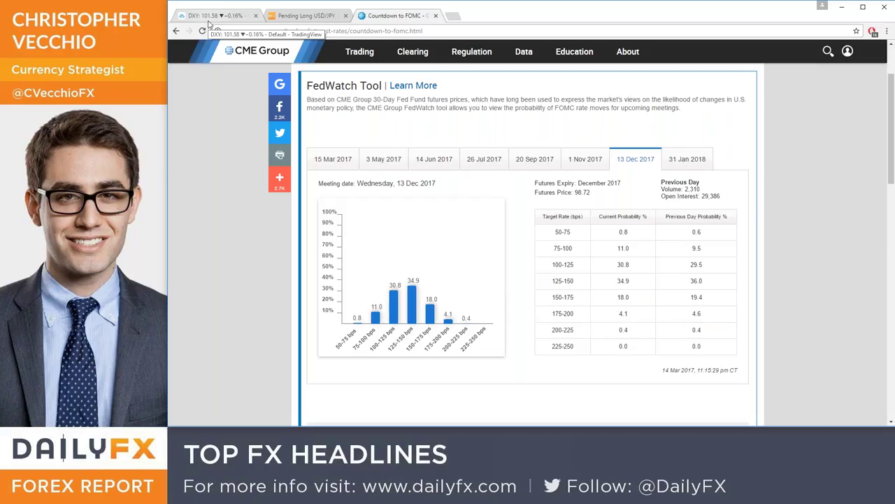
click(208, 21)
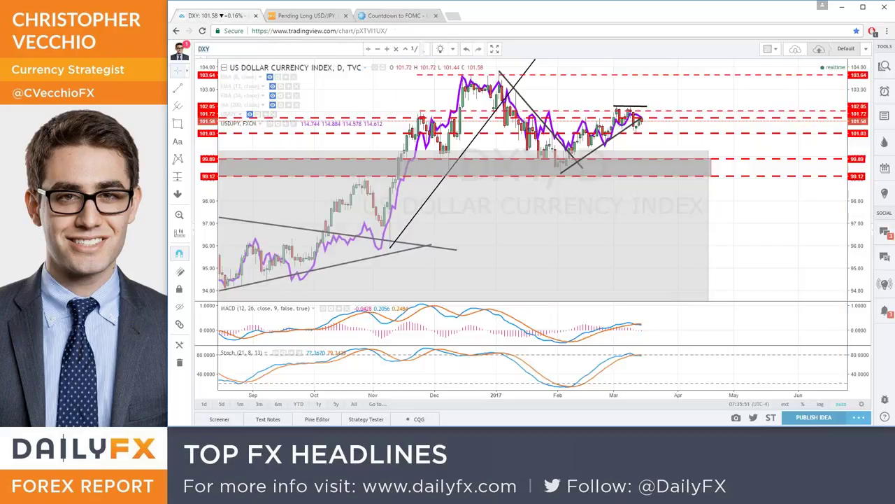
Hide the purple USDJPY line and unhide the blue comparison overlay on the dollar index chart.
click(270, 123)
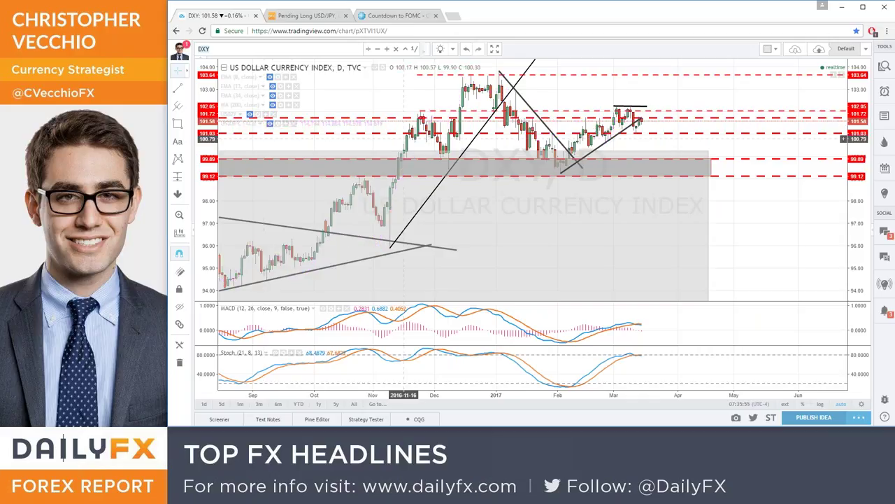
scroll(519, 182, up, 4)
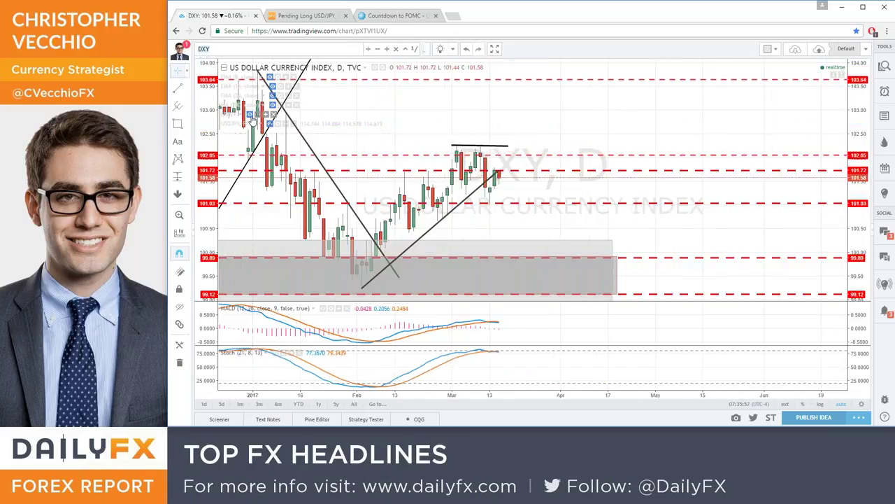
click(252, 118)
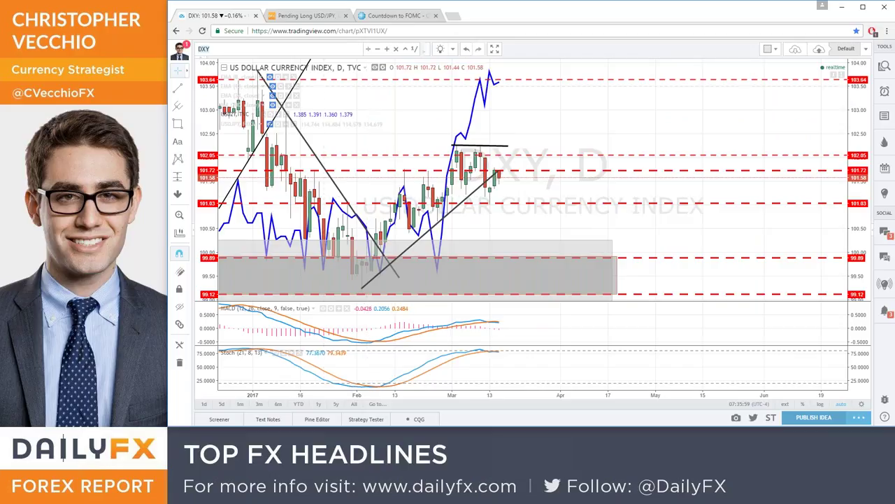
scroll(419, 120, down, 3)
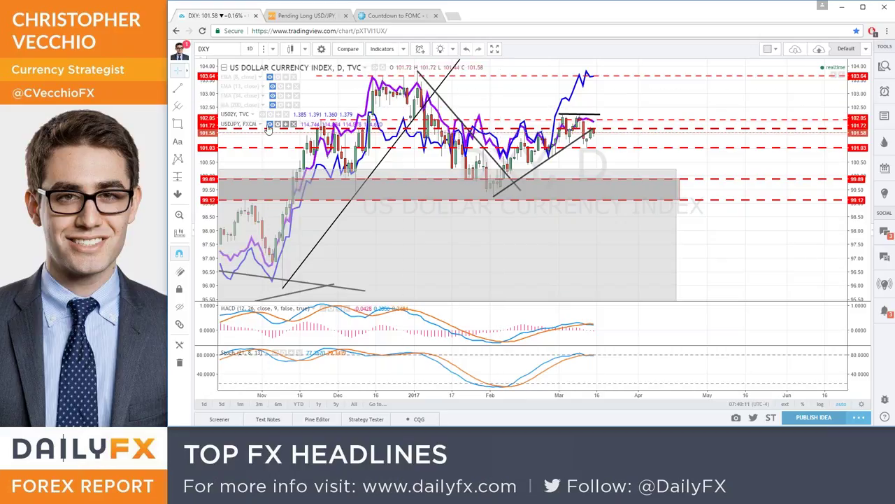
Zoom the dollar index daily chart back to September, then go to the Countdown to FOMC page.
scroll(327, 184, down, 1)
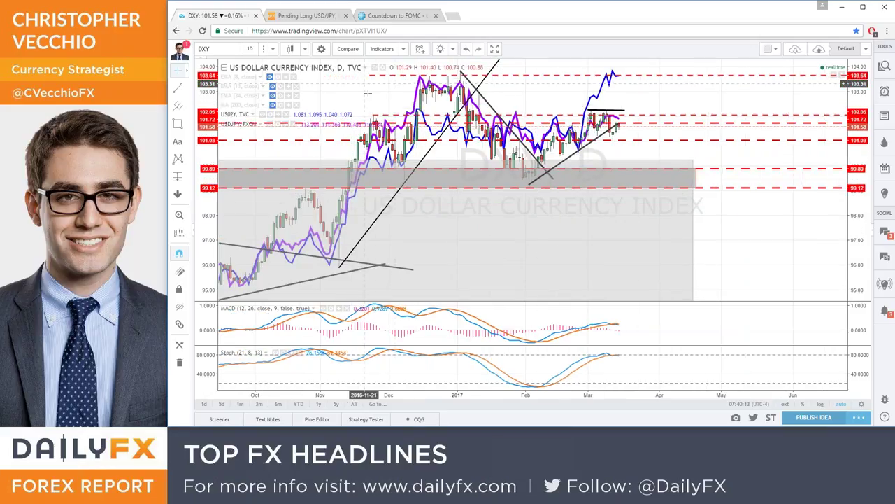
scroll(377, 248, down, 1)
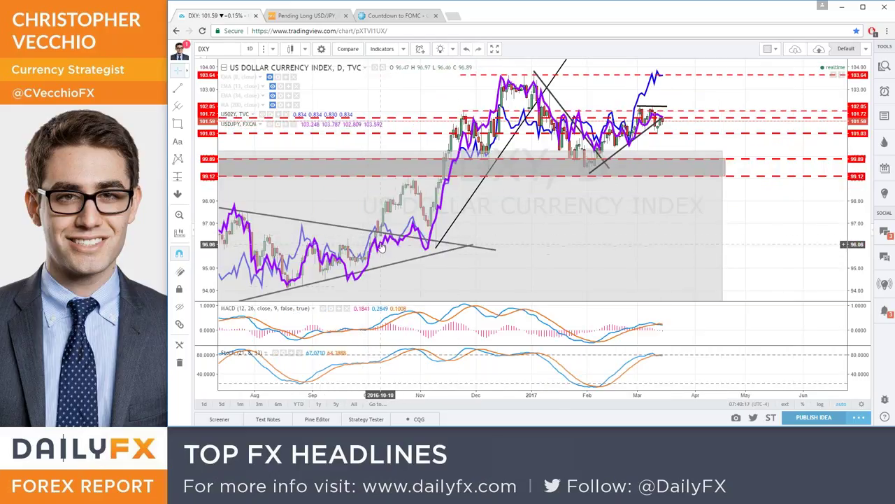
scroll(392, 228, up, 1)
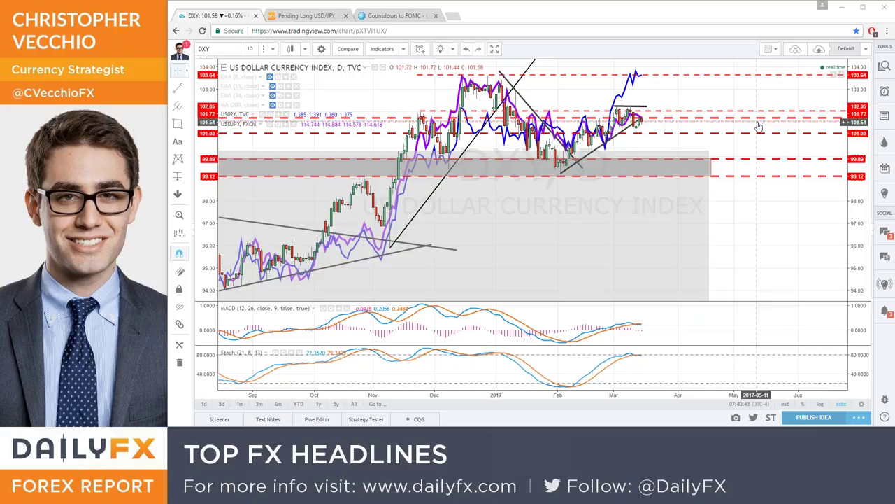
click(406, 15)
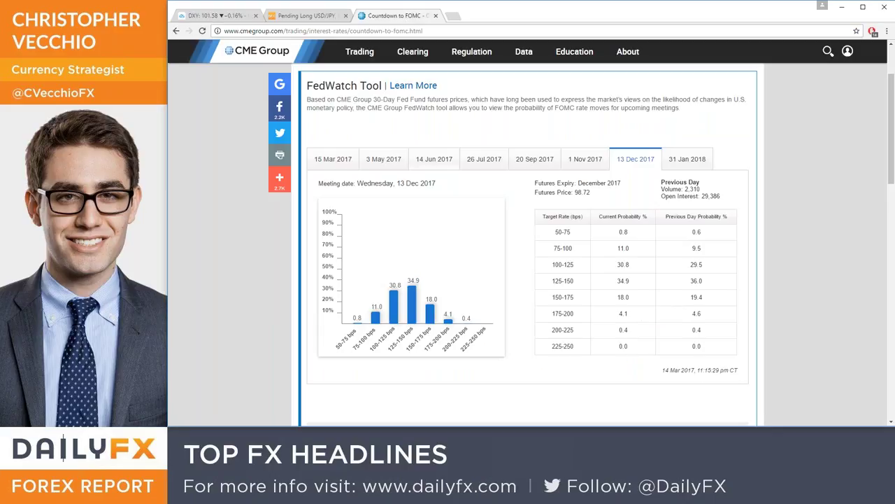
Show the 15 Mar 2017 meeting probabilities and scroll down to the December 2016 FOMC dot plot.
click(333, 159)
scroll(336, 209, down, 3)
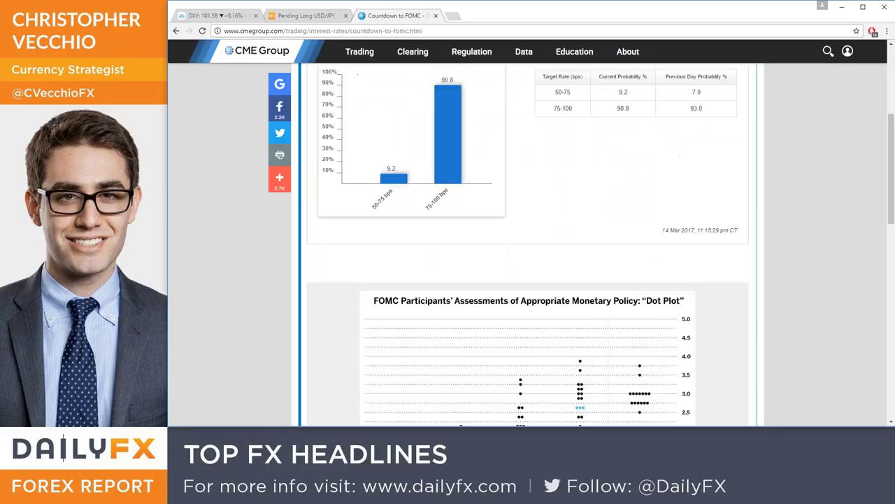
scroll(475, 328, down, 2)
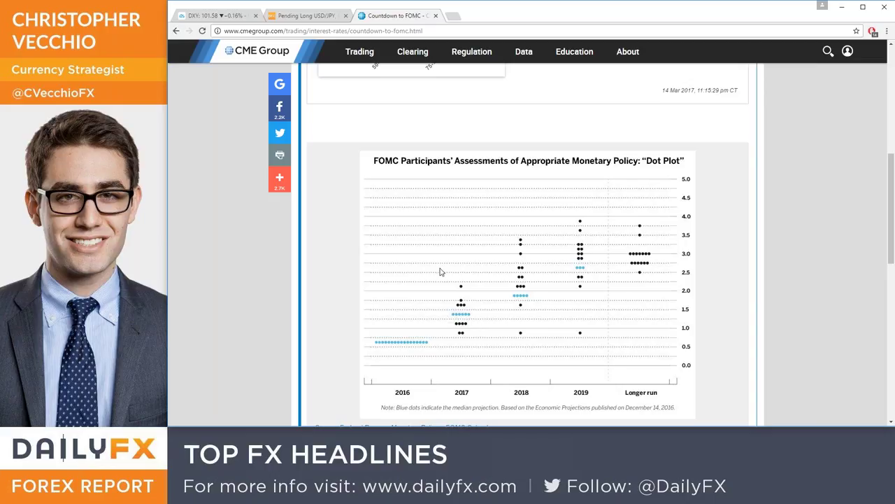
Return to the dollar index chart, zoom out to August, and hide the USD2Y and USDJPY overlays.
click(223, 16)
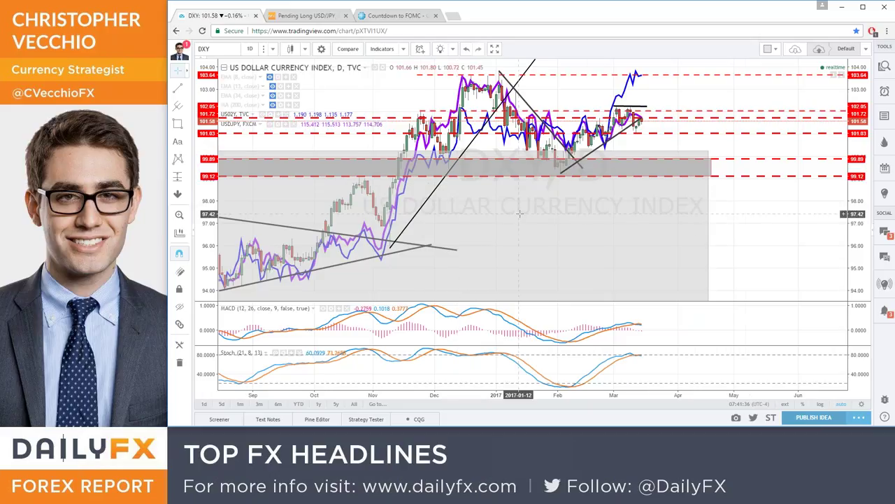
scroll(519, 213, down, 1)
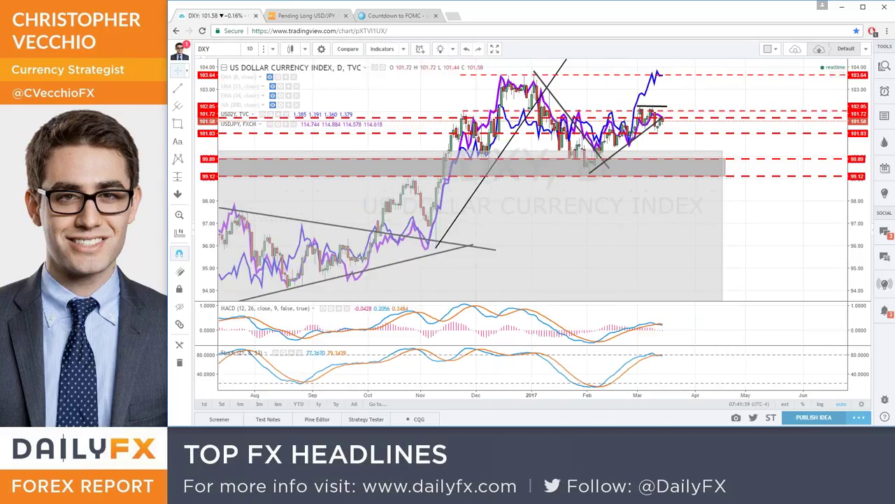
click(262, 114)
click(270, 124)
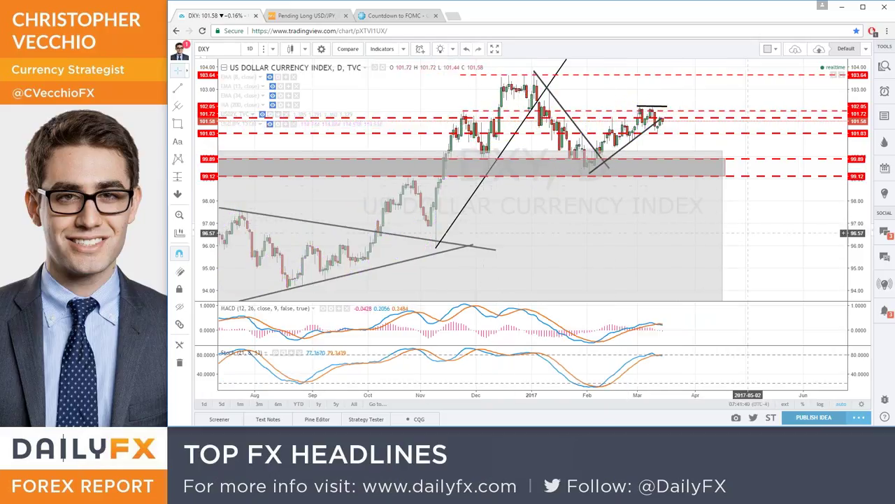
Replace the dollar index with the inverse gold symbol 1/XAUUSD on the daily chart.
text(1)
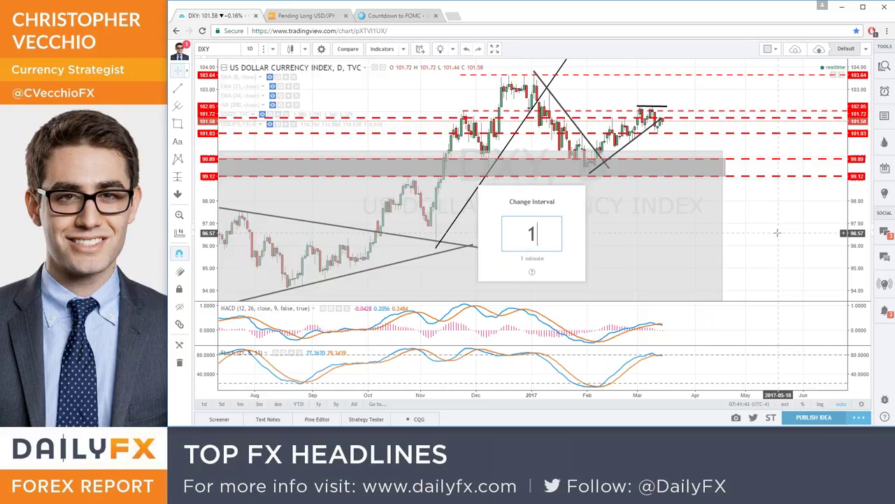
key(Escape)
text(1/)
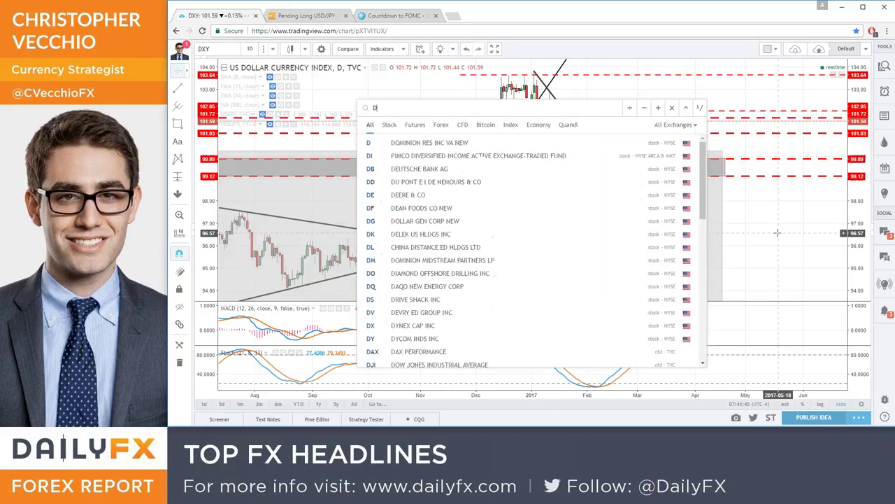
text(XAUUSD)
key(Return)
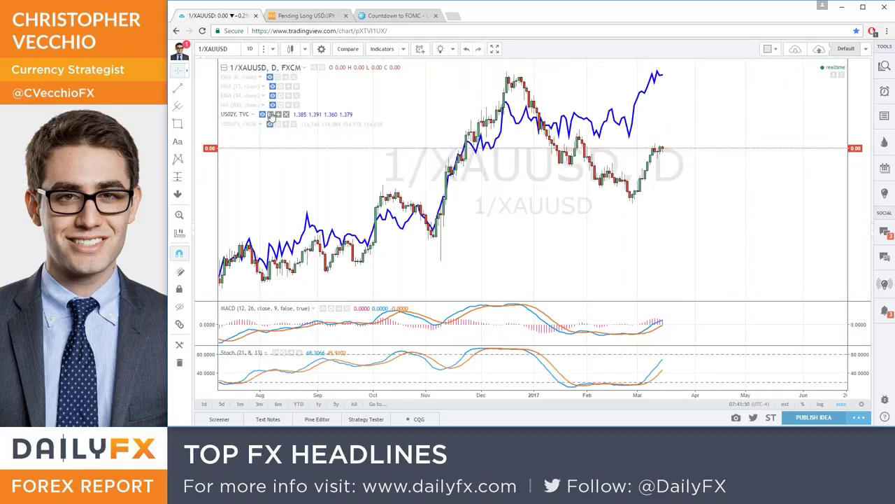
Zoom out on the 1/XAUUSD chart and swap the US02Y overlay for the USDJPY line.
scroll(382, 148, down, 3)
scroll(383, 148, down, 3)
scroll(383, 148, up, 3)
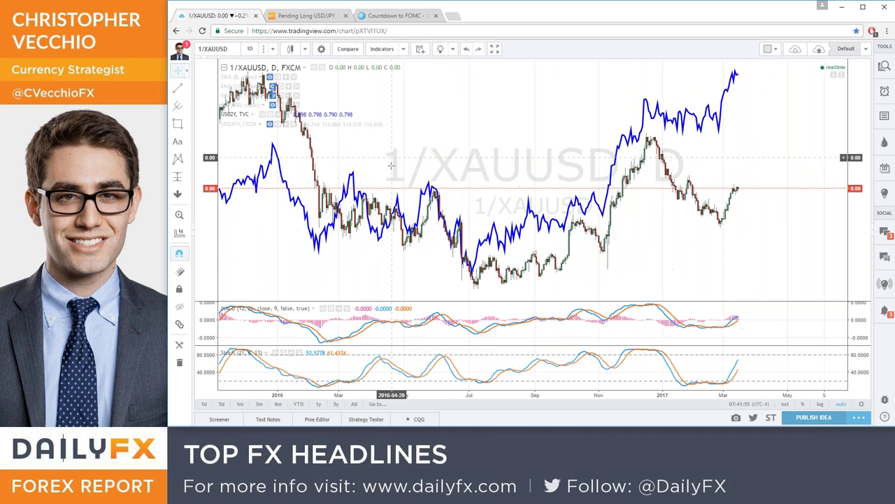
scroll(502, 252, up, 1)
scroll(502, 252, down, 1)
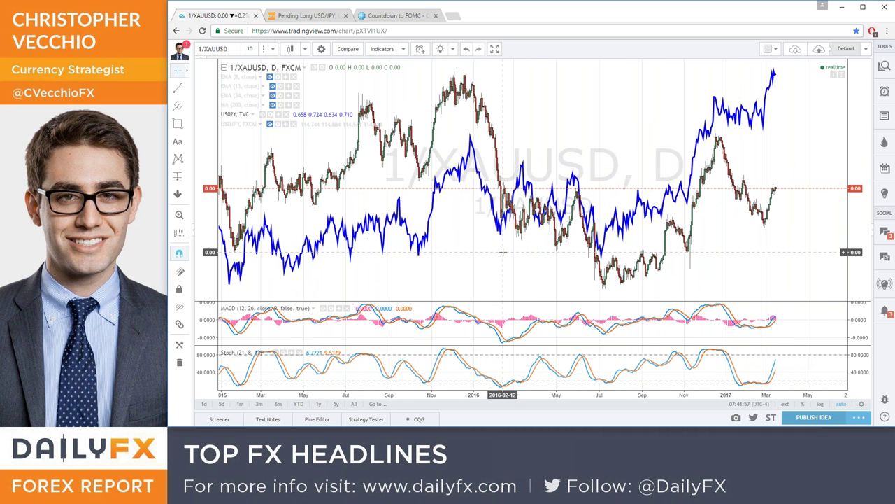
click(272, 114)
click(272, 124)
scroll(327, 137, up, 2)
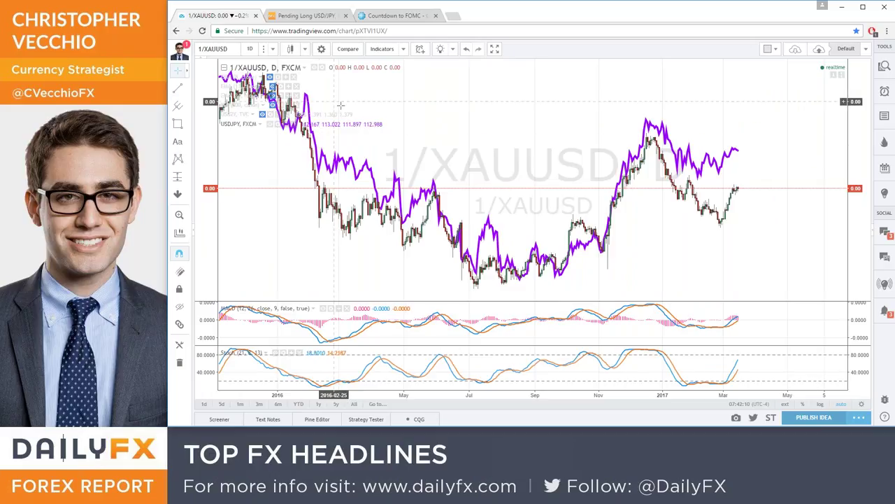
Frame the chart from August 2016 to March 2017 and swap USDJPY back for the US02Y line.
scroll(395, 118, up, 2)
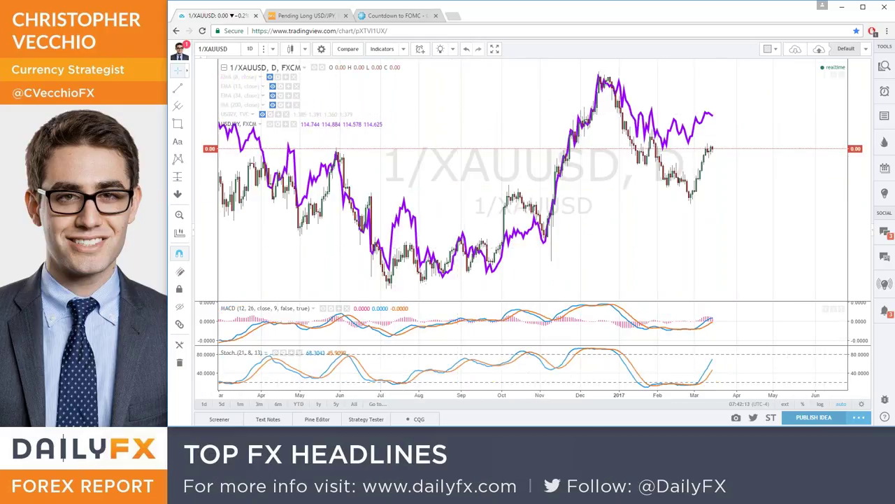
scroll(325, 161, down, 1)
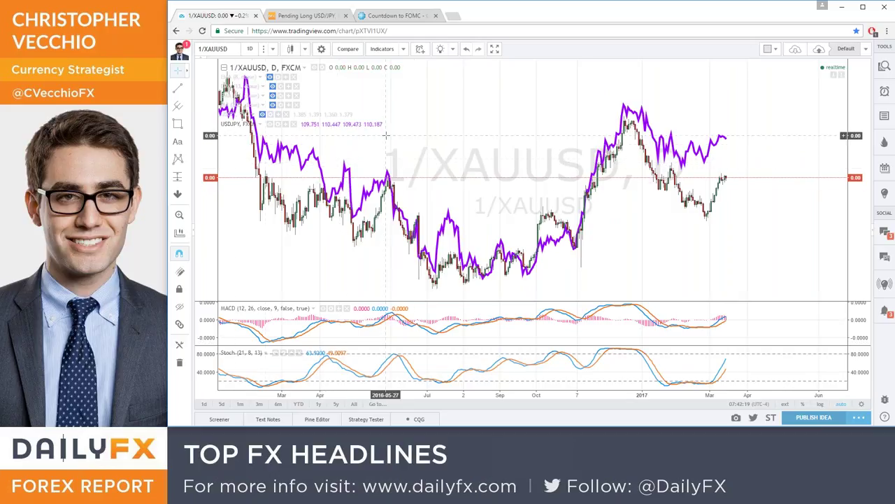
scroll(560, 165, up, 3)
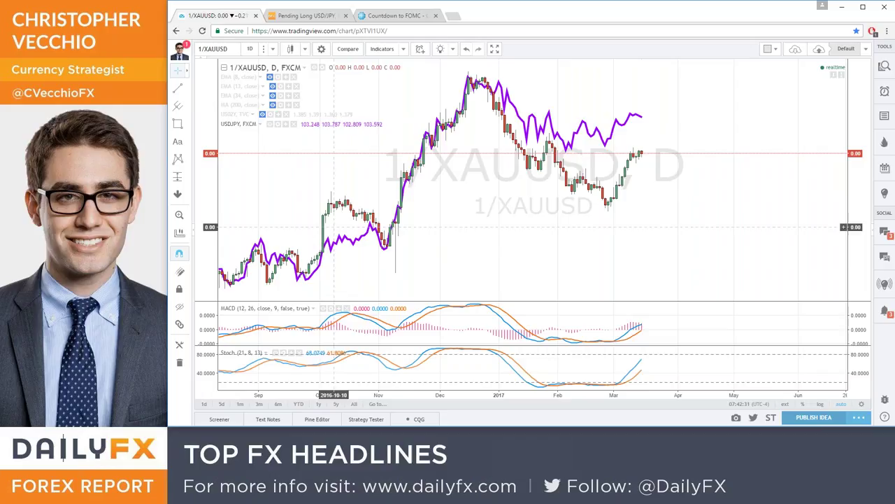
scroll(241, 265, down, 1)
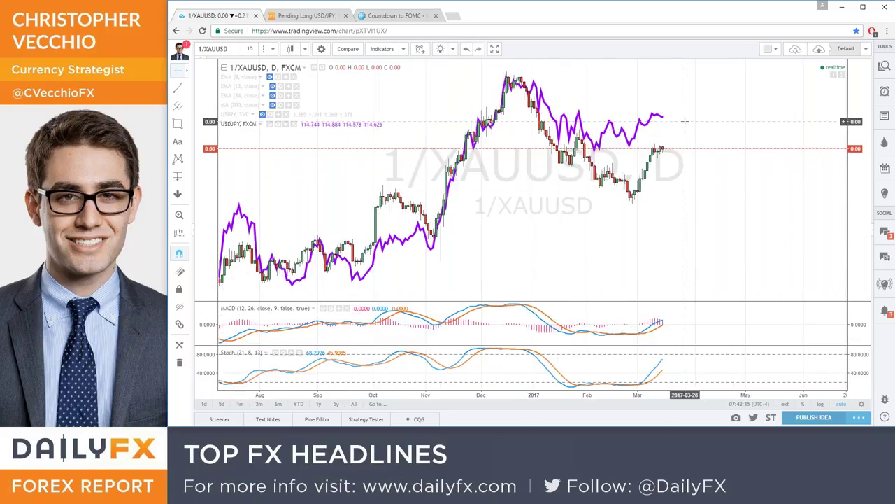
scroll(678, 125, up, 1)
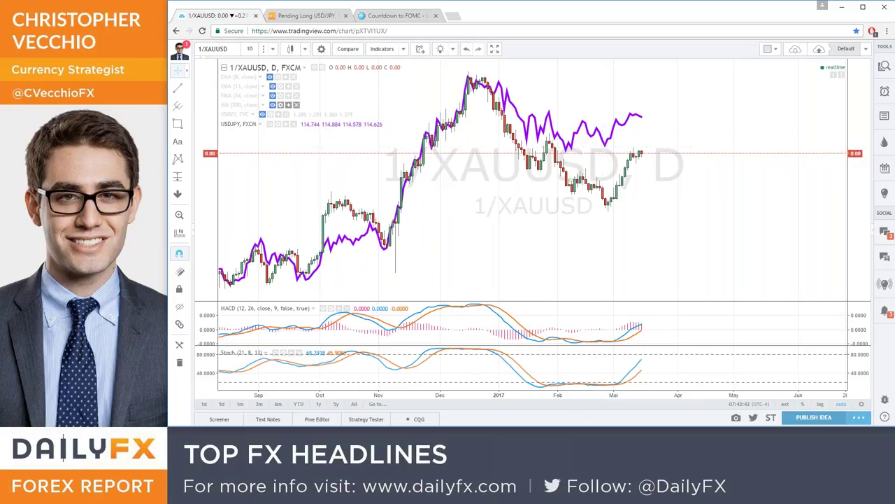
click(263, 118)
click(263, 116)
scroll(356, 151, down, 1)
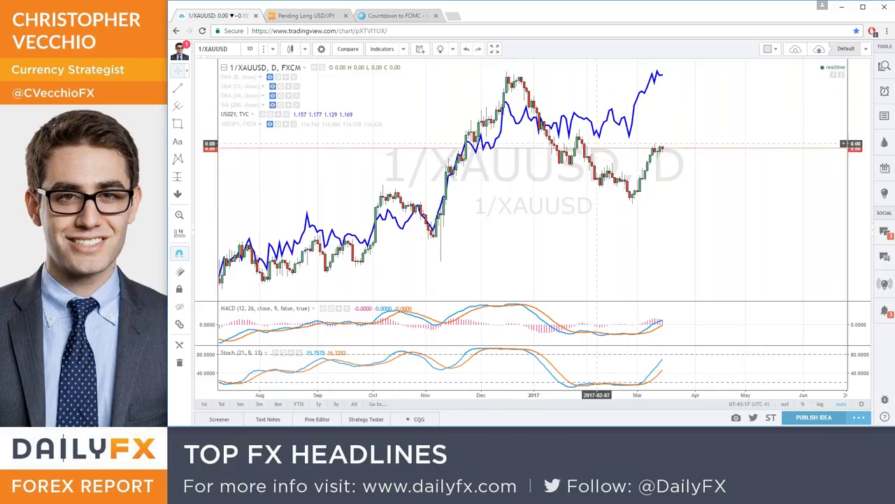
Switch 1/XAUUSD to 4-hour candles and zoom out to cover October 2016 through March 2017.
scroll(628, 184, up, 1)
scroll(628, 184, up, 1)
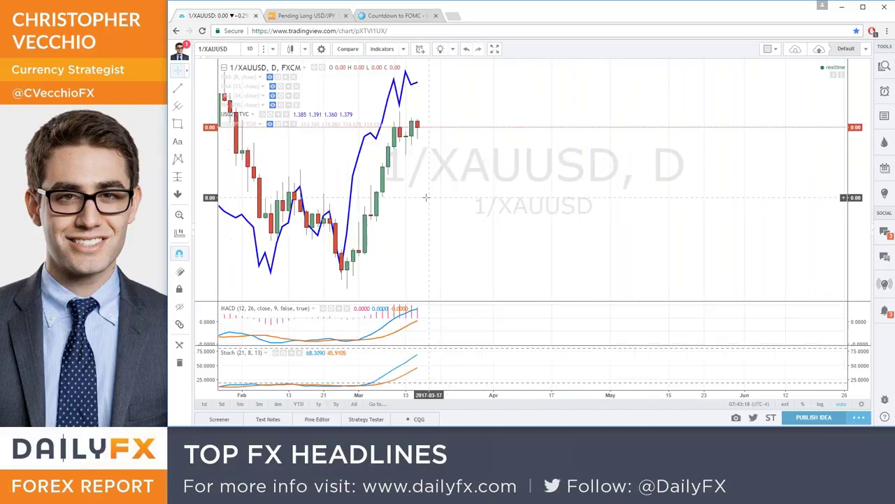
scroll(343, 133, up, 1)
click(249, 49)
click(264, 205)
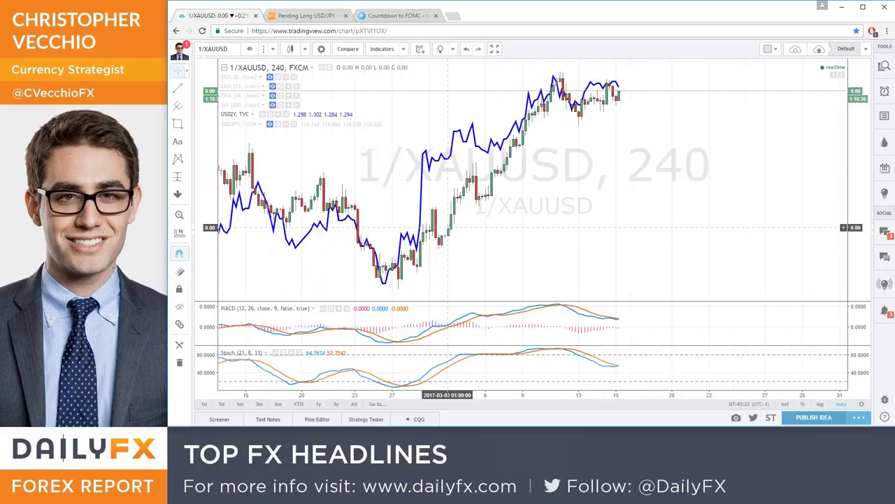
scroll(576, 235, down, 3)
scroll(576, 238, down, 2)
scroll(576, 239, down, 2)
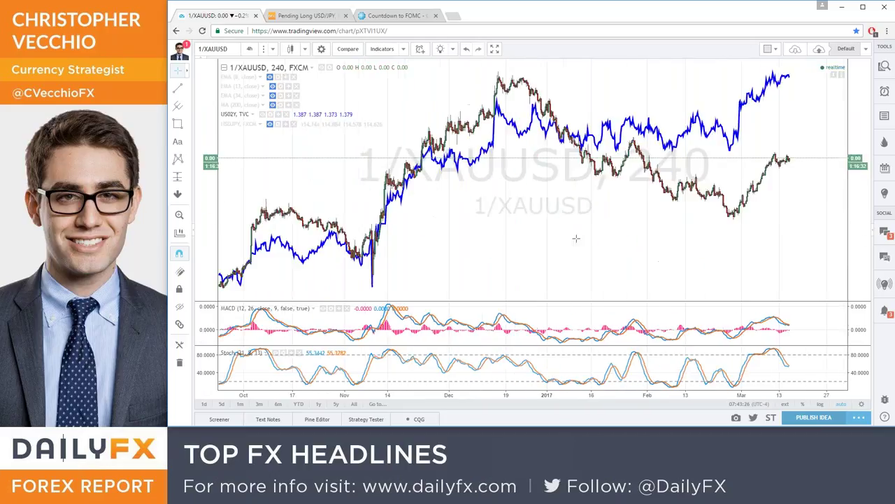
scroll(576, 238, down, 2)
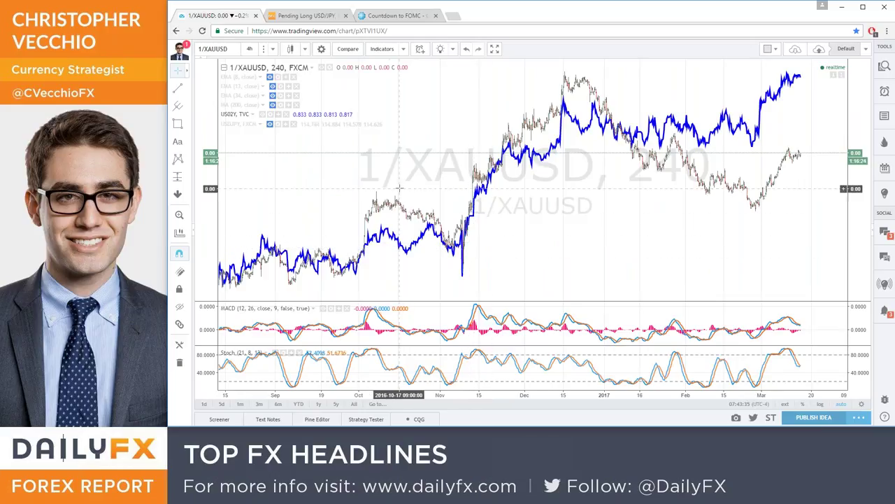
Change the yield overlay symbol from US02Y to US10Y.
click(286, 116)
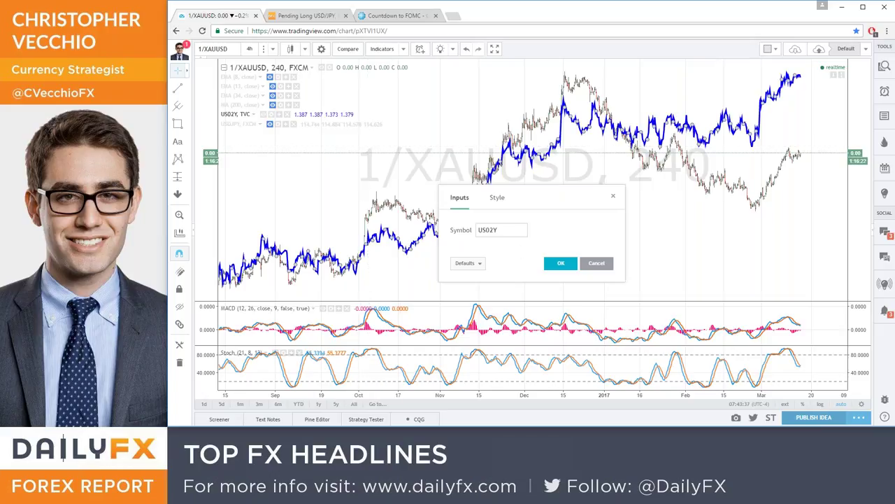
click(496, 229)
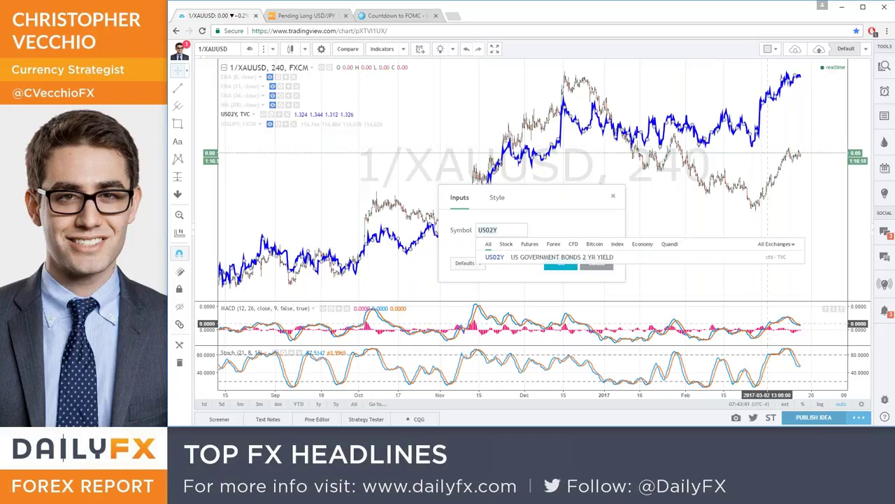
key(BackSpace)
key(BackSpace)
key(BackSpace)
text(10Y)
key(Return)
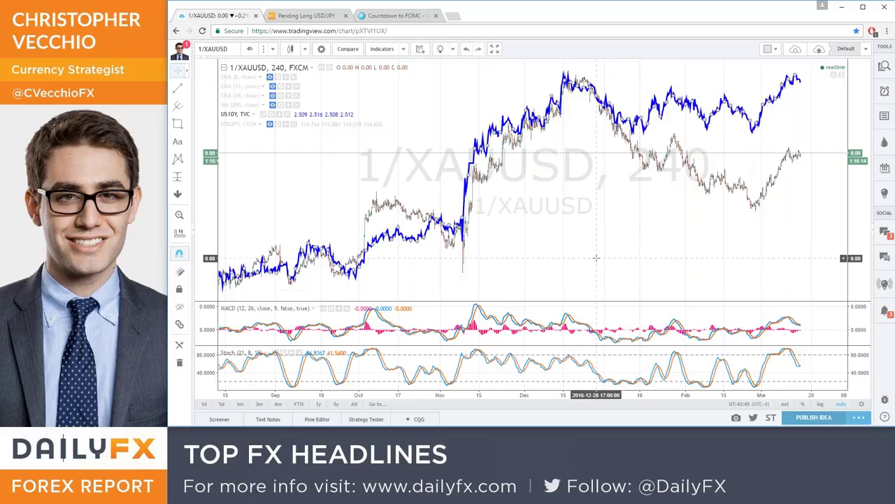
Switch the chart's main symbol from XAUUSD to DXY and adjust the zoom.
scroll(489, 210, up, 3)
scroll(488, 210, up, 3)
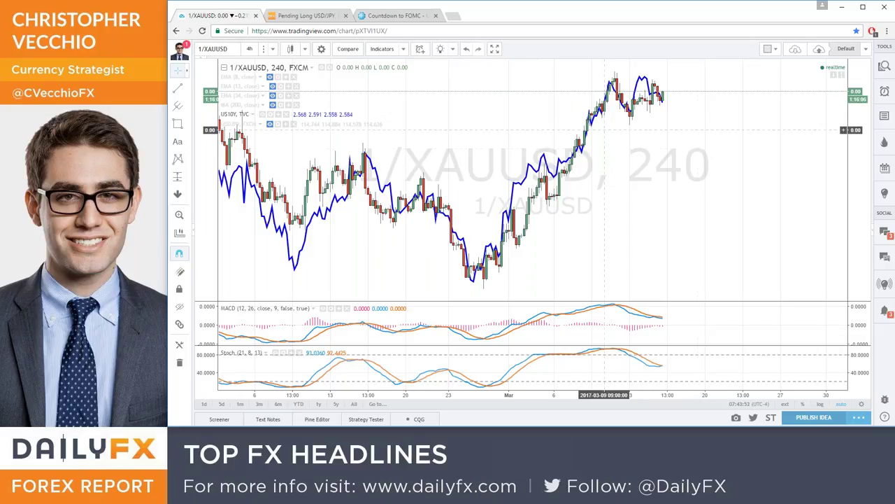
scroll(701, 189, down, 1)
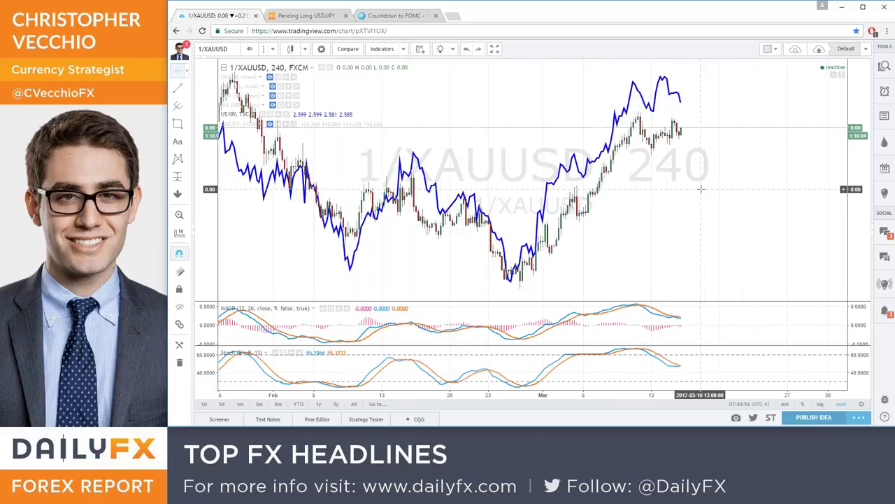
scroll(701, 189, down, 1)
scroll(701, 189, down, 2)
scroll(700, 189, down, 2)
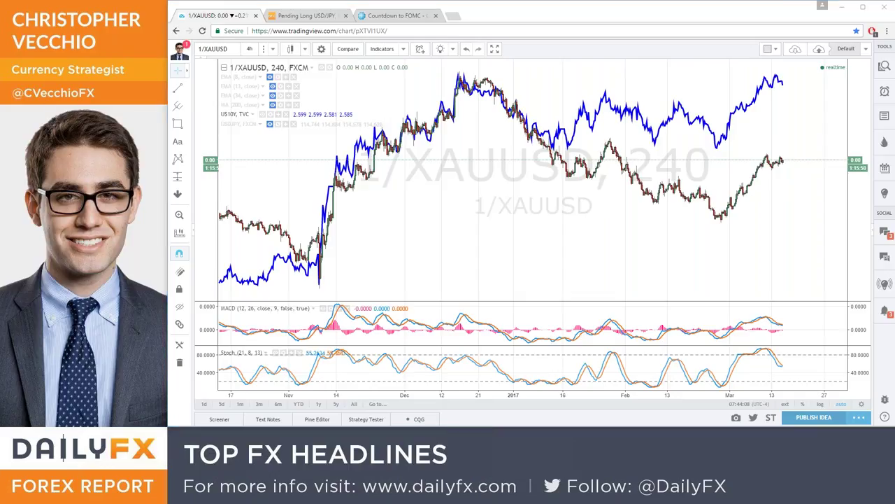
click(222, 49)
text(DXY)
key(Return)
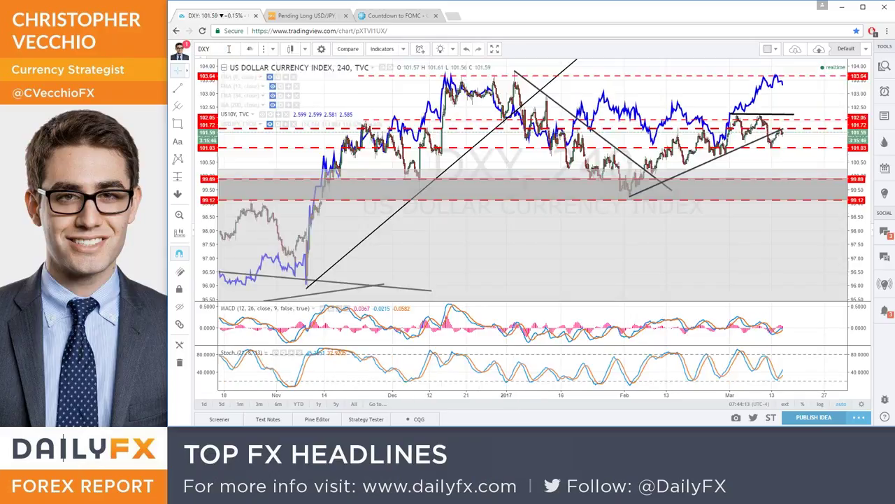
scroll(562, 209, up, 3)
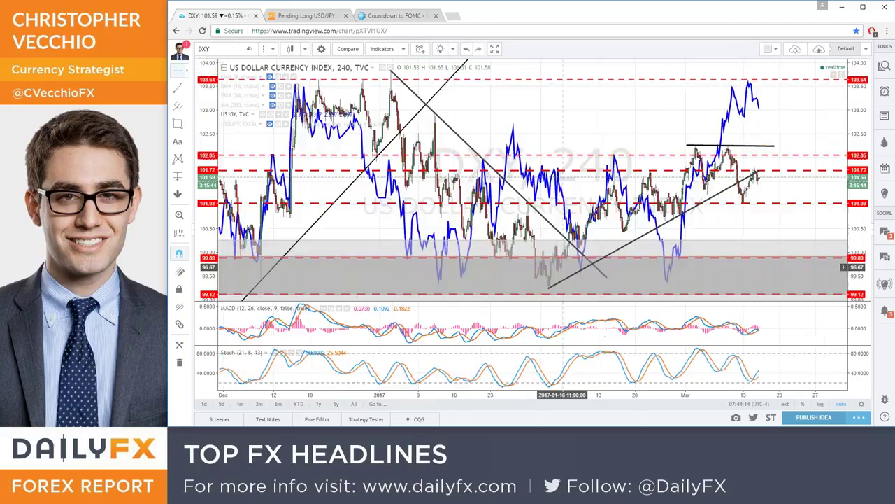
Go to the DailyFX tab and open Calendar > Webinars Calendar.
click(312, 17)
mouse_move(356, 59)
click(371, 121)
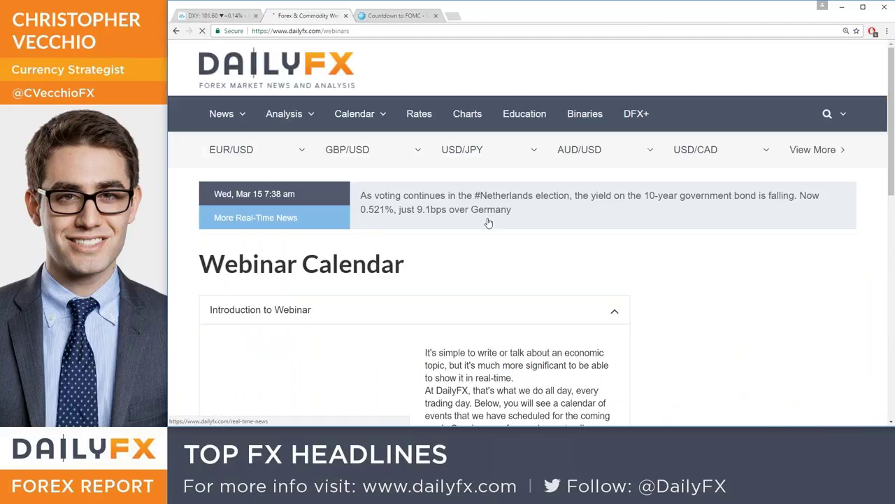
Scroll the webinar calendar toward Wed, Mar 15 and reduce page zoom to 110%.
scroll(490, 230, down, 5)
scroll(493, 238, down, 3)
scroll(493, 237, down, 3)
scroll(493, 237, down, 3)
scroll(493, 238, down, 3)
key(ctrl+minus)
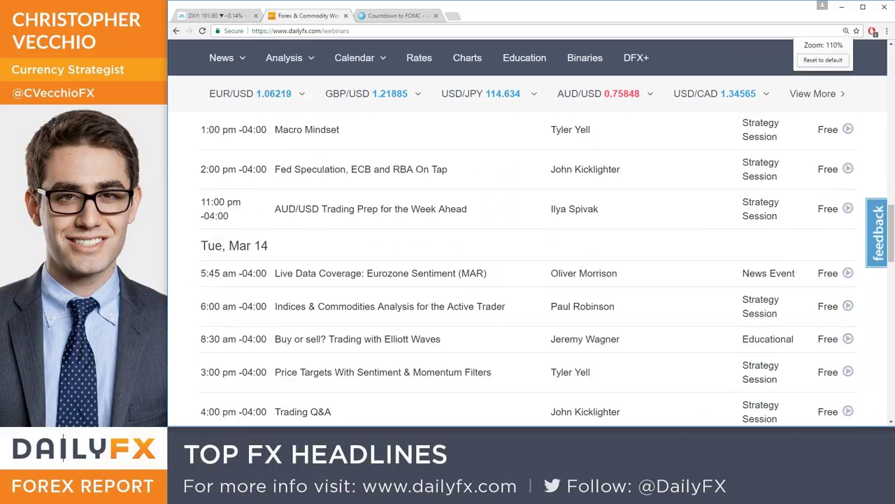
Open the FOMC Rate Decision webinar registration, check the DXY chart, then return to the calendar.
scroll(487, 239, down, 3)
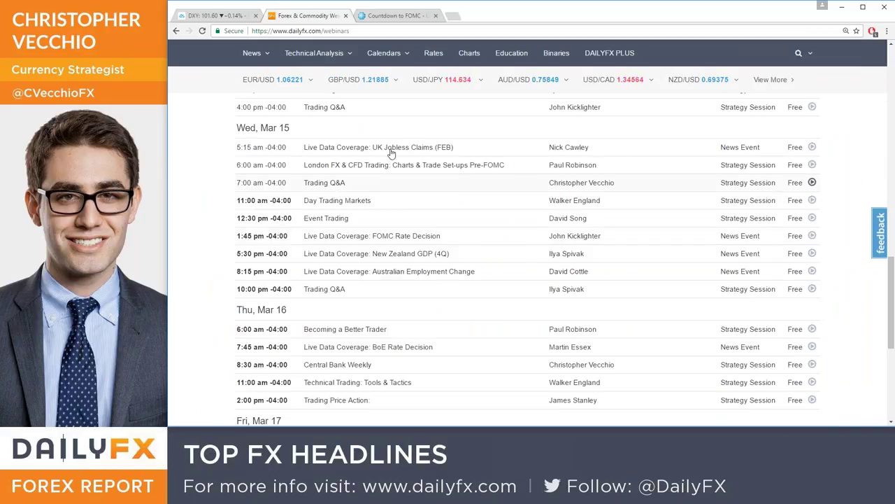
scroll(400, 346, down, 2)
scroll(382, 287, up, 3)
click(378, 284)
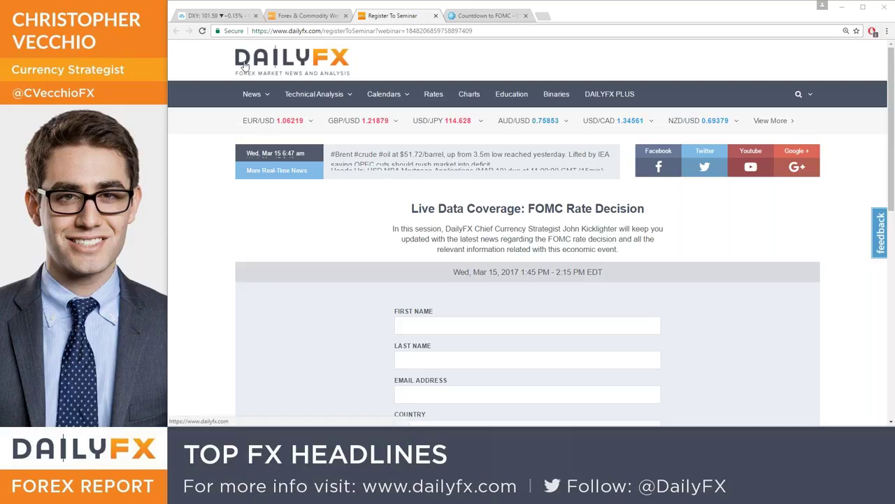
click(235, 19)
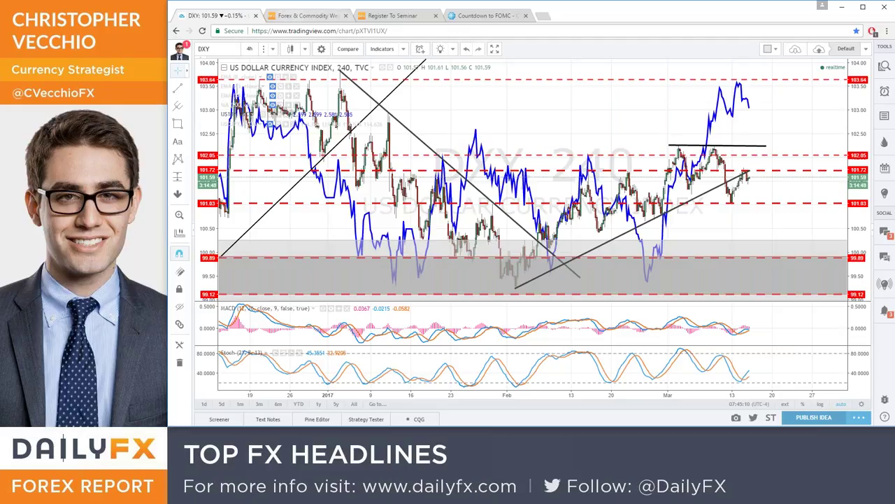
click(322, 21)
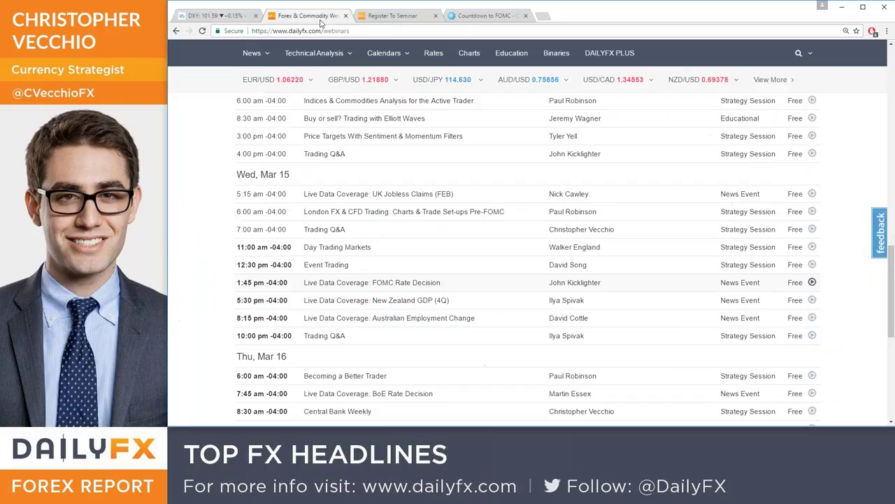
Open DailyFX's Real-Time News page from the News menu.
mouse_move(259, 56)
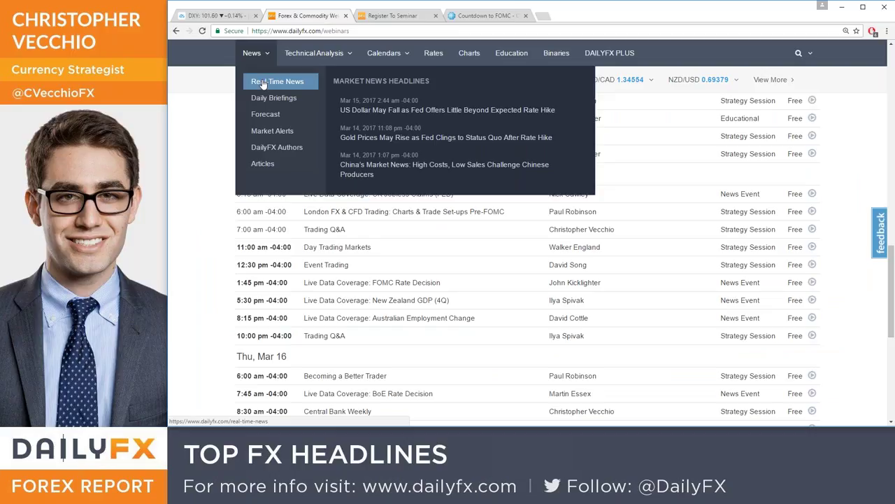
scroll(259, 79, up, 5)
scroll(253, 71, up, 5)
scroll(250, 66, up, 3)
click(277, 81)
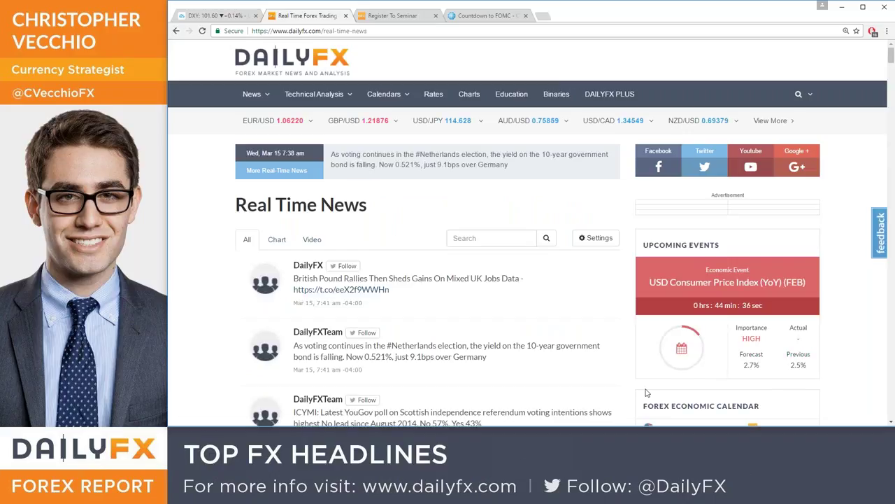
Return to the Webinar Calendar via the Calendars menu on the FOMC page.
click(231, 15)
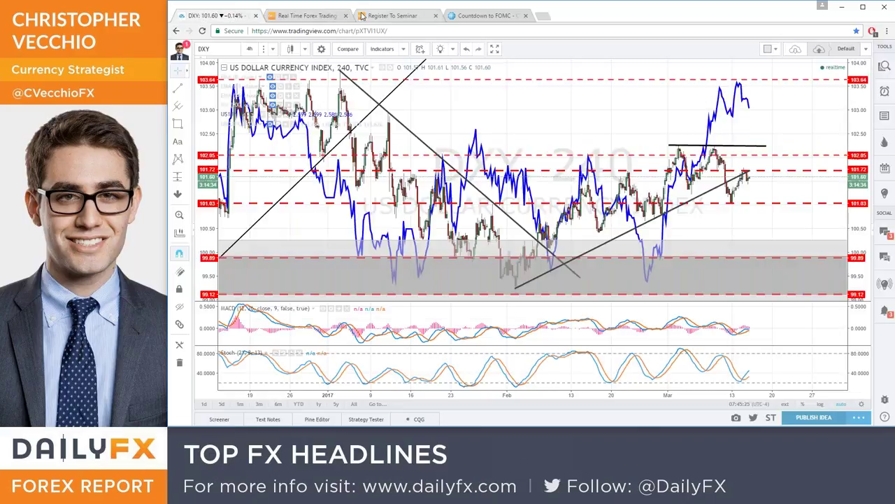
click(385, 16)
mouse_move(365, 95)
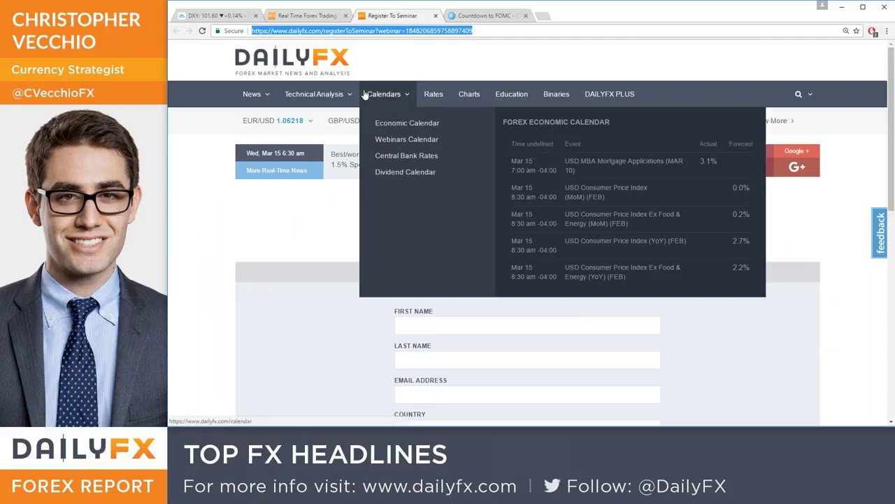
click(380, 143)
Open the Central Bank Weekly webinar registration for Thu, Mar 16.
scroll(431, 213, down, 3)
scroll(431, 210, down, 6)
scroll(432, 210, down, 3)
scroll(432, 210, down, 3)
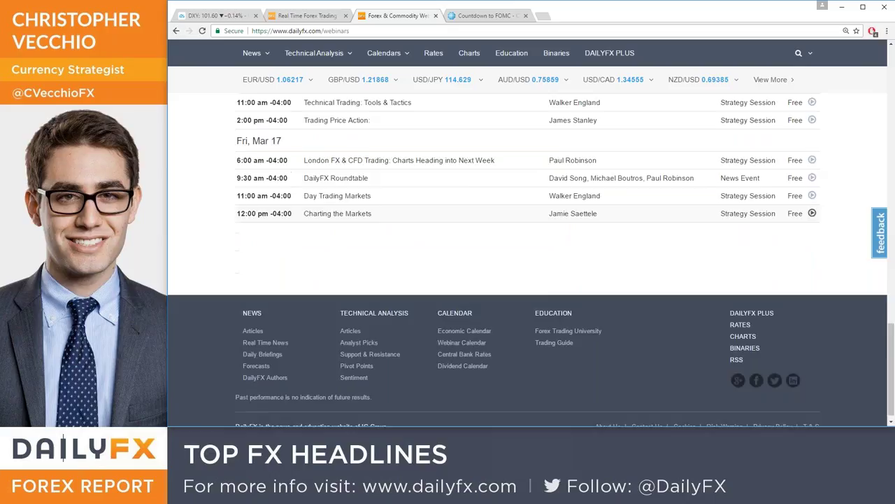
scroll(432, 213, up, 3)
scroll(417, 259, up, 1)
scroll(417, 260, up, 3)
scroll(416, 259, down, 2)
click(337, 364)
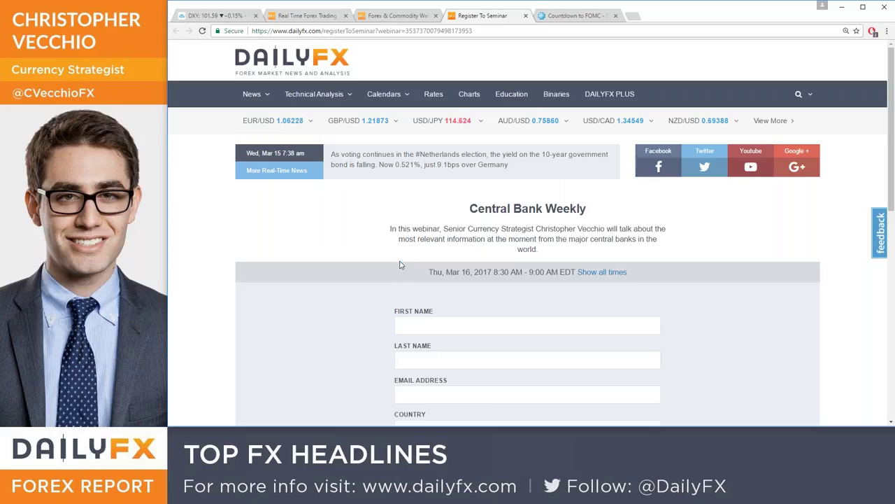
Copy the registration page address, go to the DailyFX homepage, then back to the DXY chart.
click(462, 31)
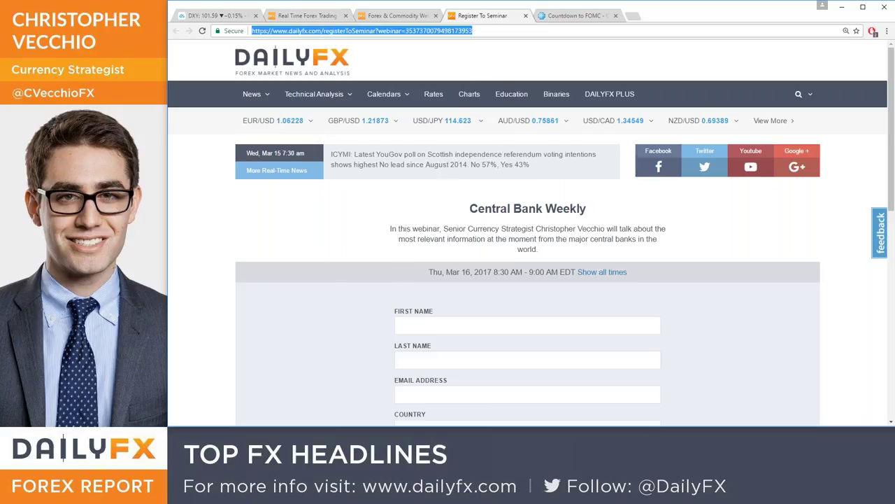
key(alt+Tab)
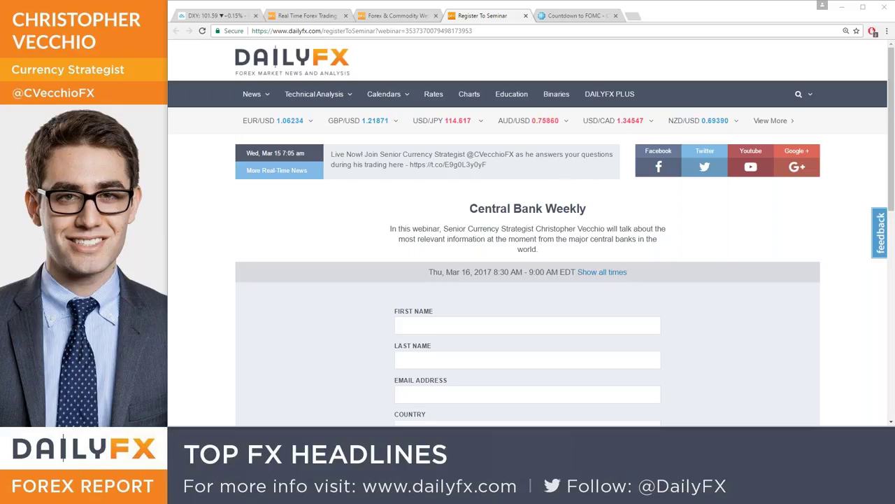
click(278, 62)
click(243, 17)
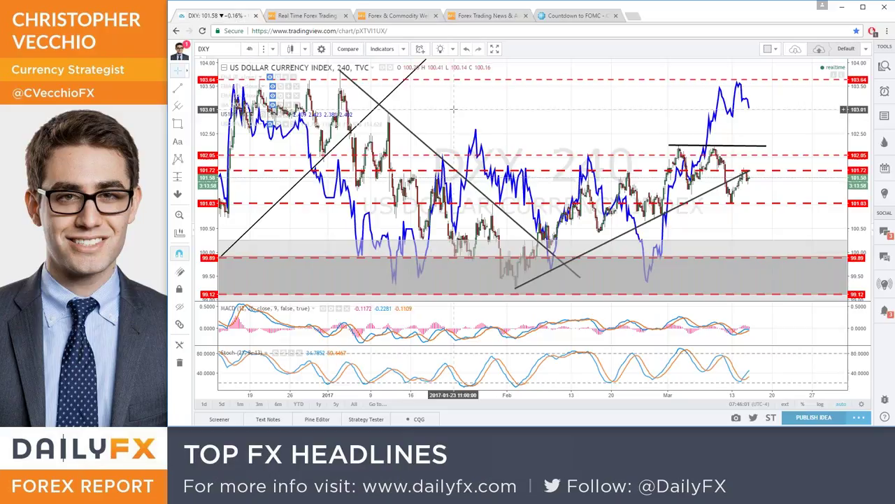
Zoom the 4-hour DXY chart out so early December through March is visible.
scroll(454, 110, down, 1)
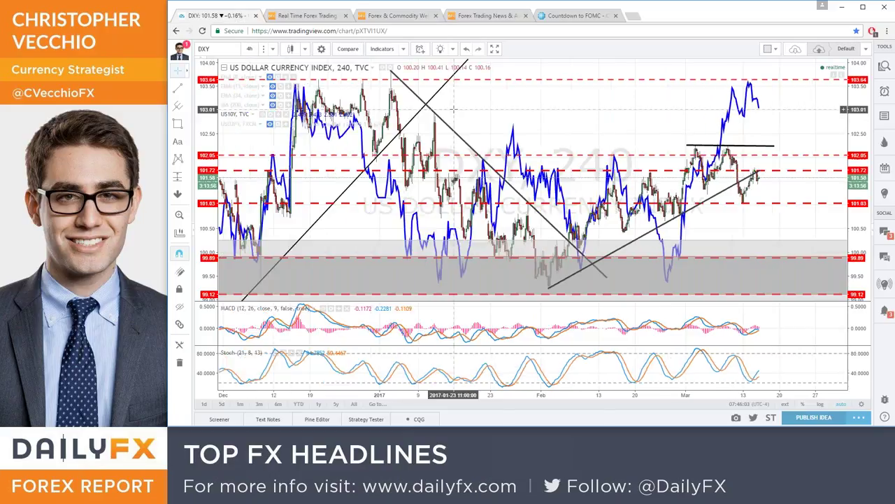